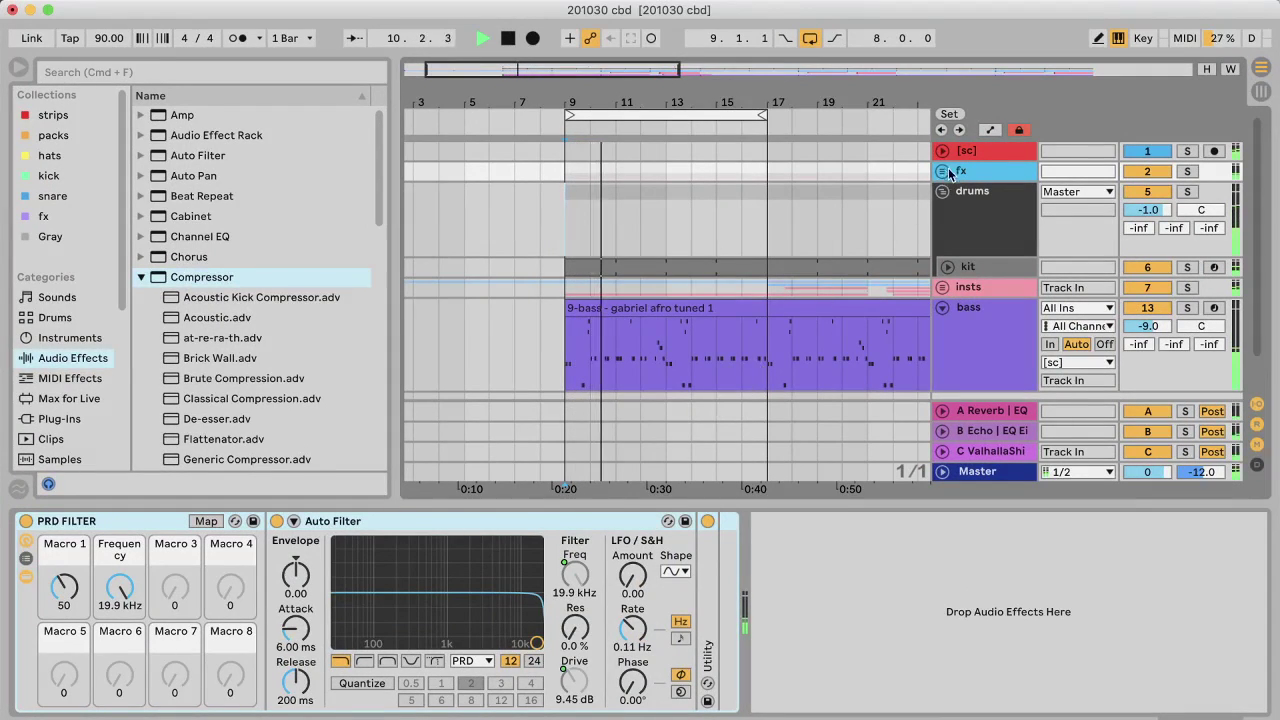
Step: Select the [sc] track to show its RC-20, Audio Effect Rack and Compressor devices
left_click(979, 153)
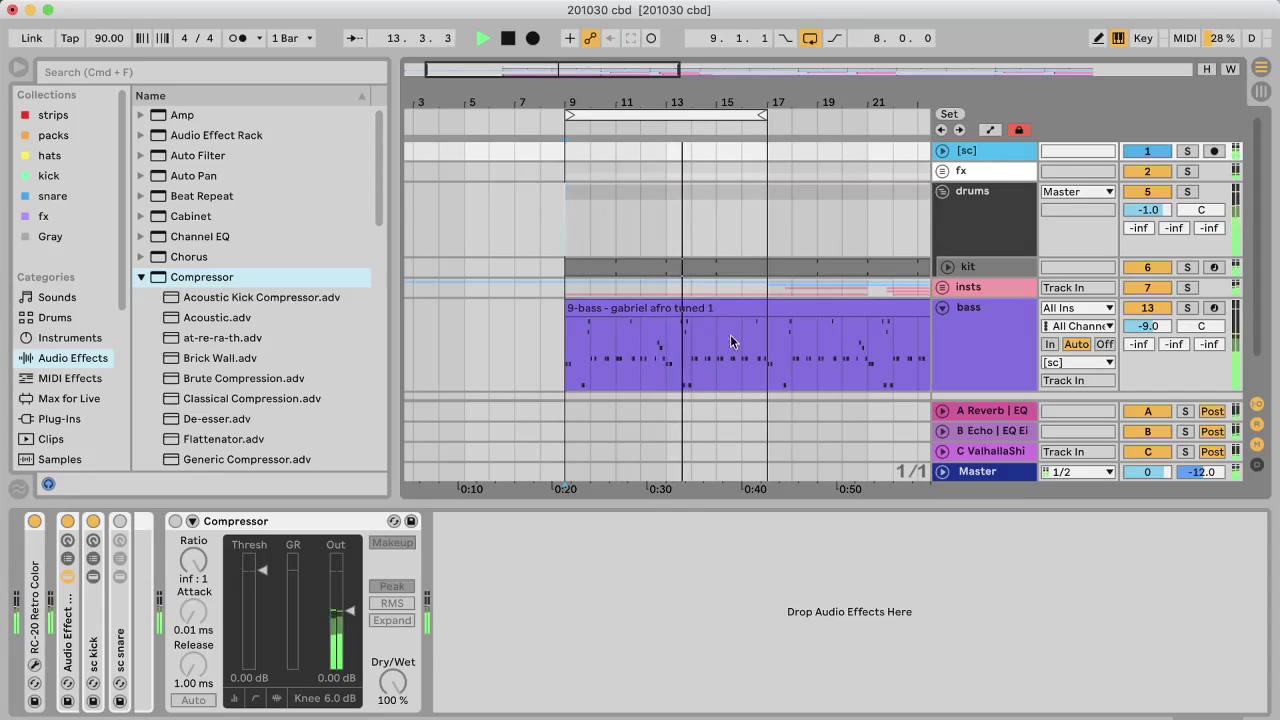
Step: Unfold sc kick, check its hi, low and mid compressor chains, then fold both racks
double_click(93, 610)
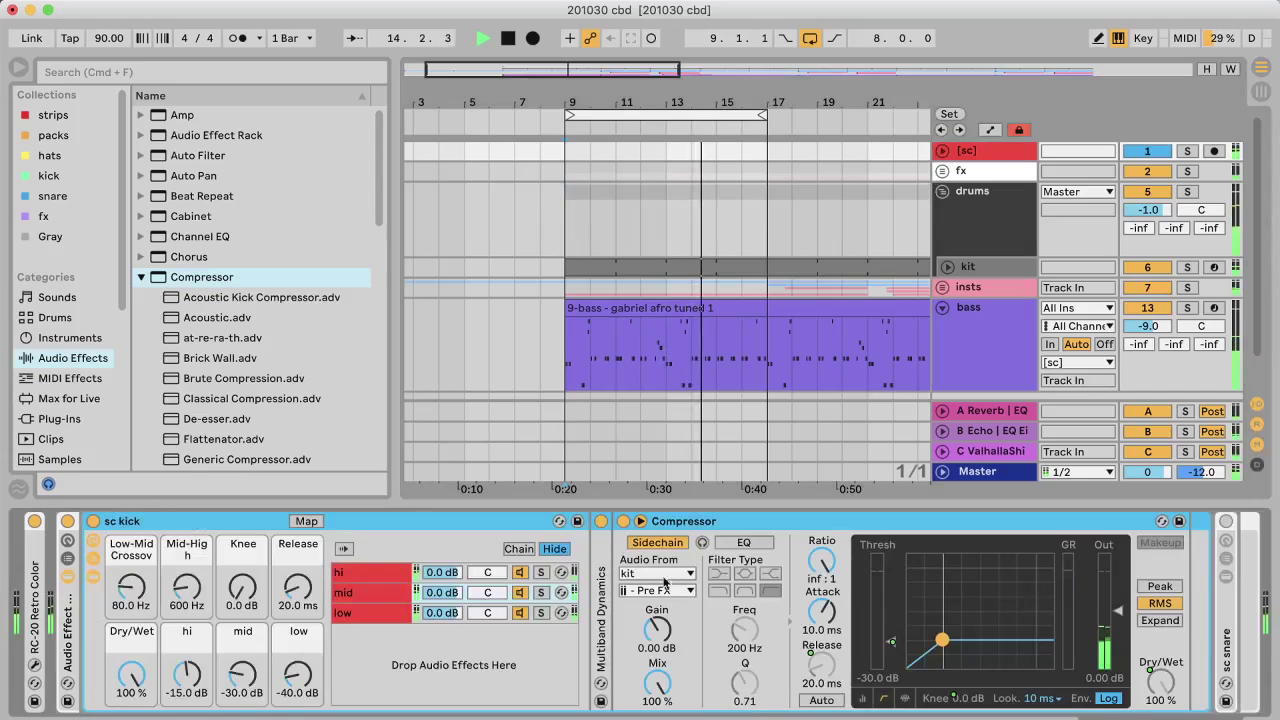
left_click(360, 574)
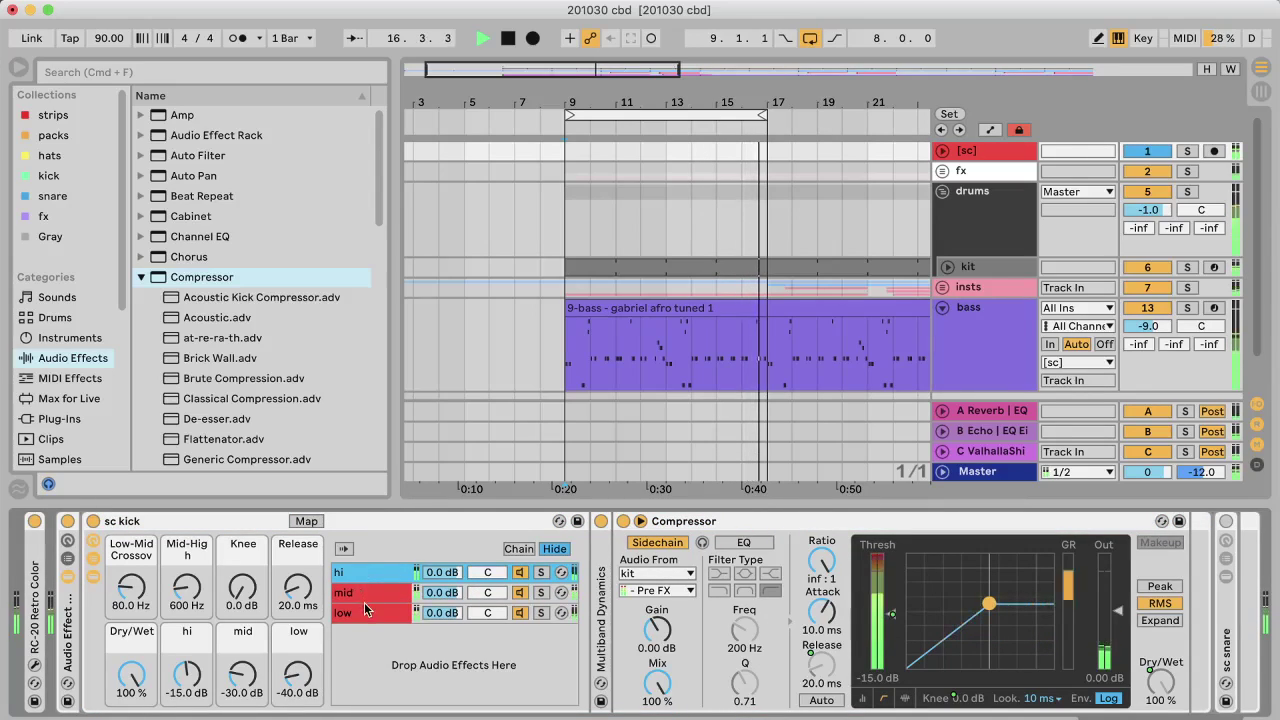
left_click(365, 614)
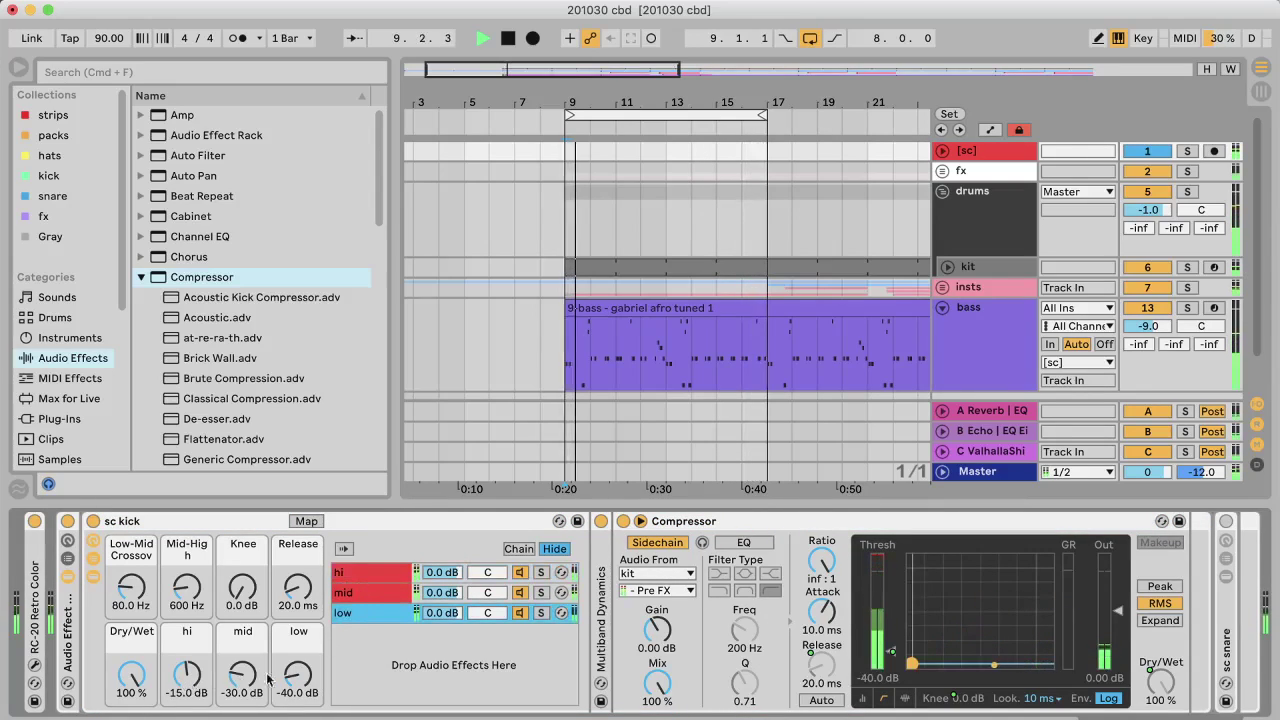
left_click(338, 596)
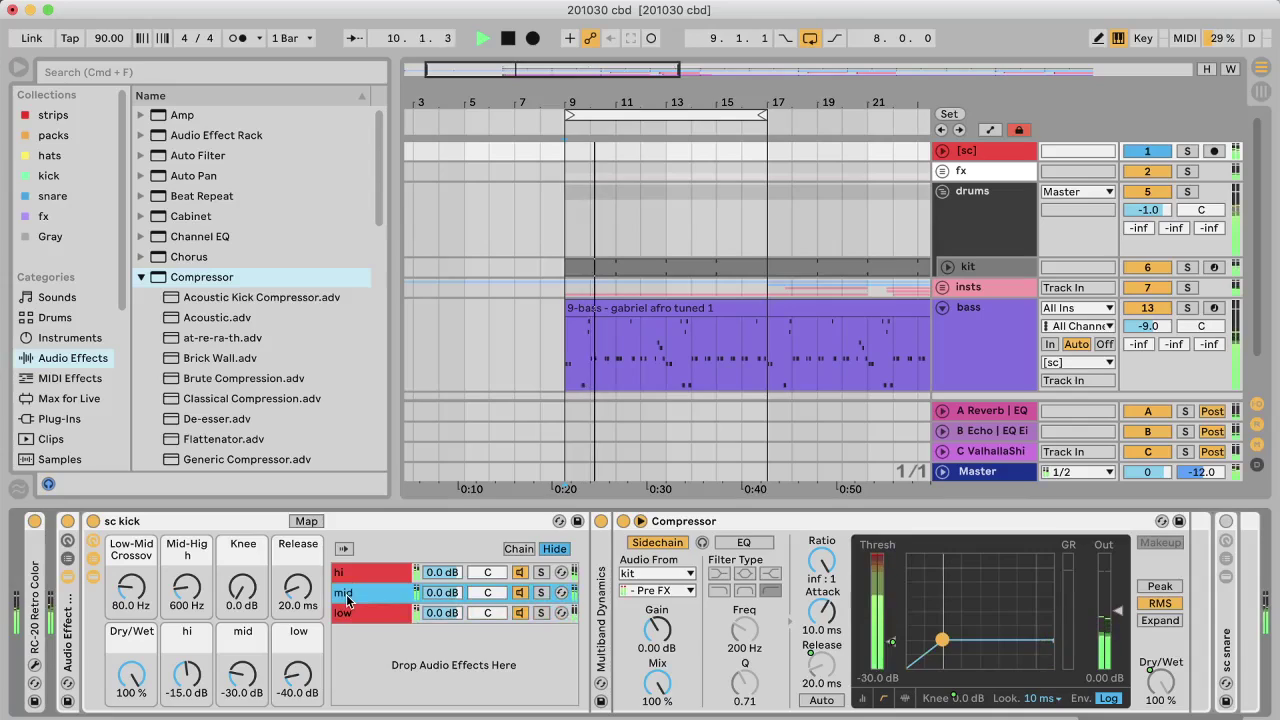
double_click(115, 521)
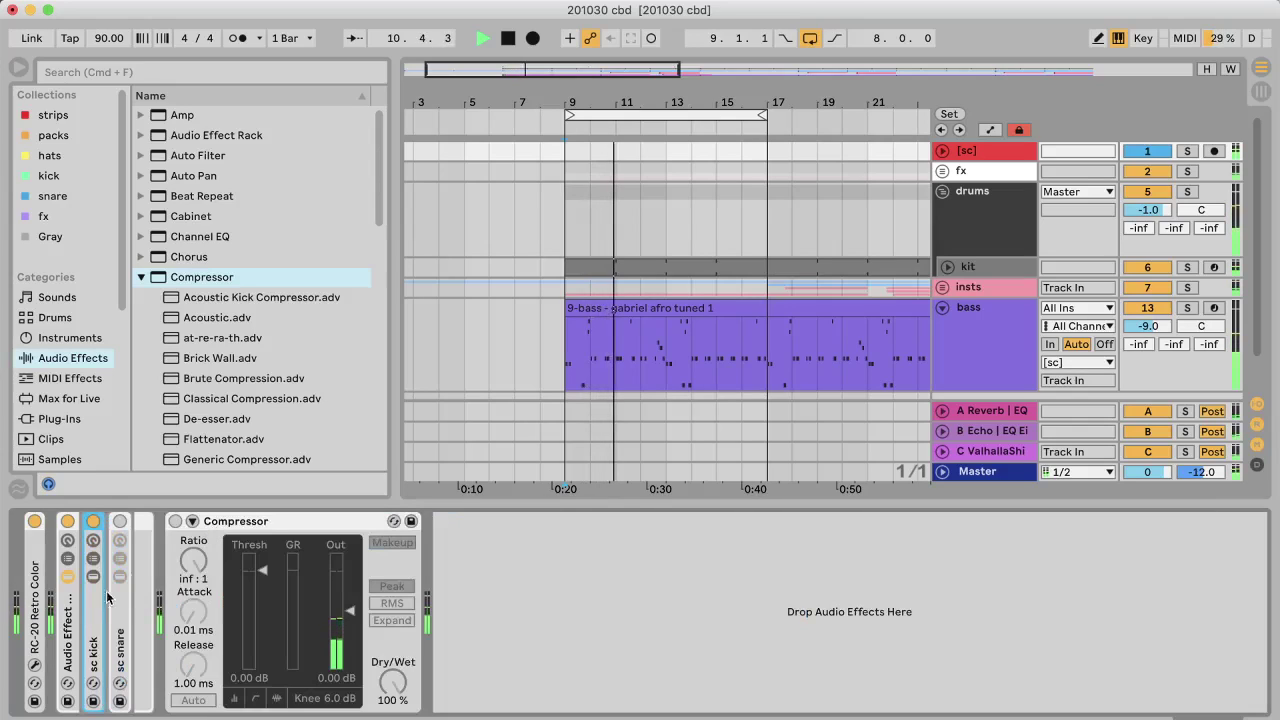
double_click(77, 625)
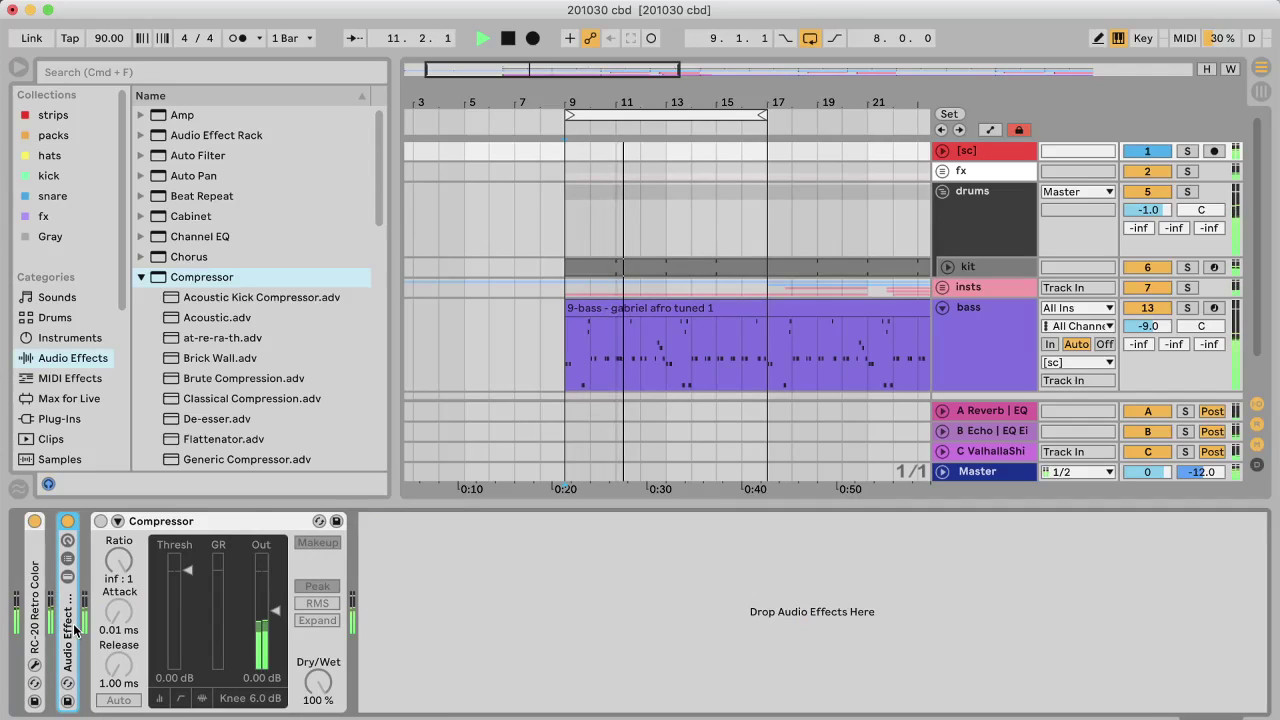
left_click(253, 527)
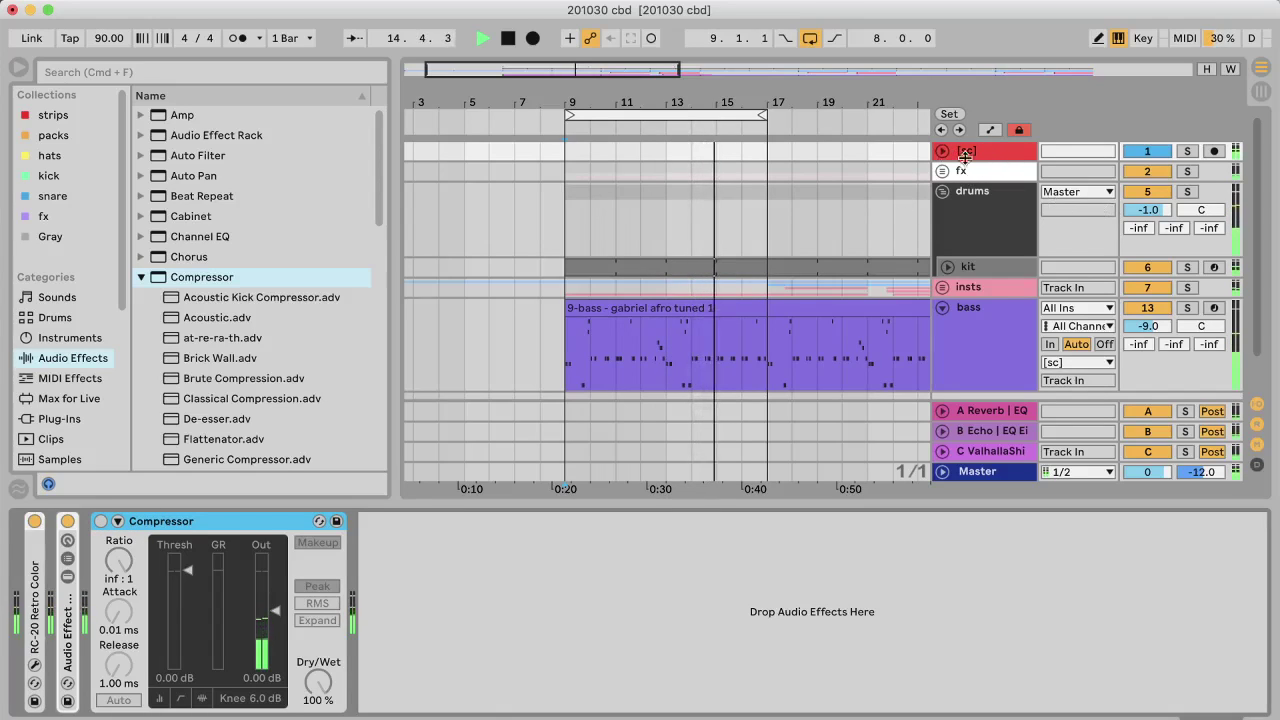
Step: Fold the bass track, briefly unfold the [sc] track's routing, then fold it again
left_click(962, 318)
key("Left")
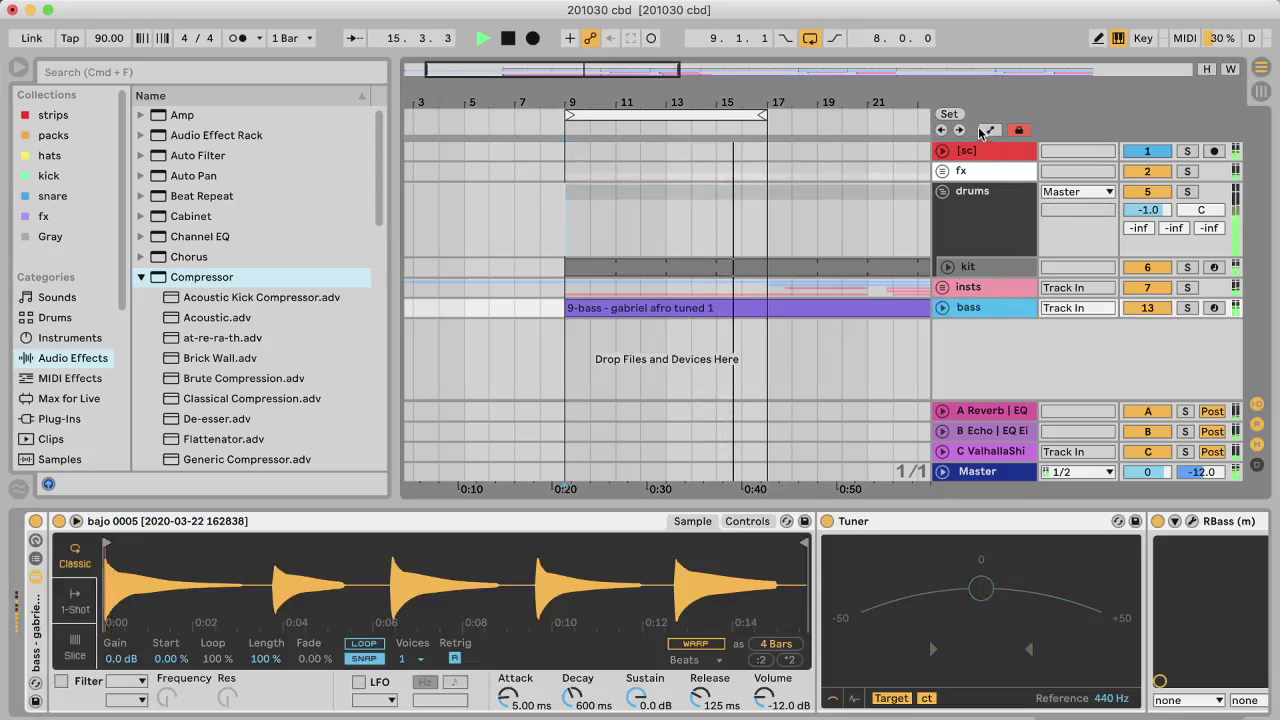
left_click(980, 150)
key("Right")
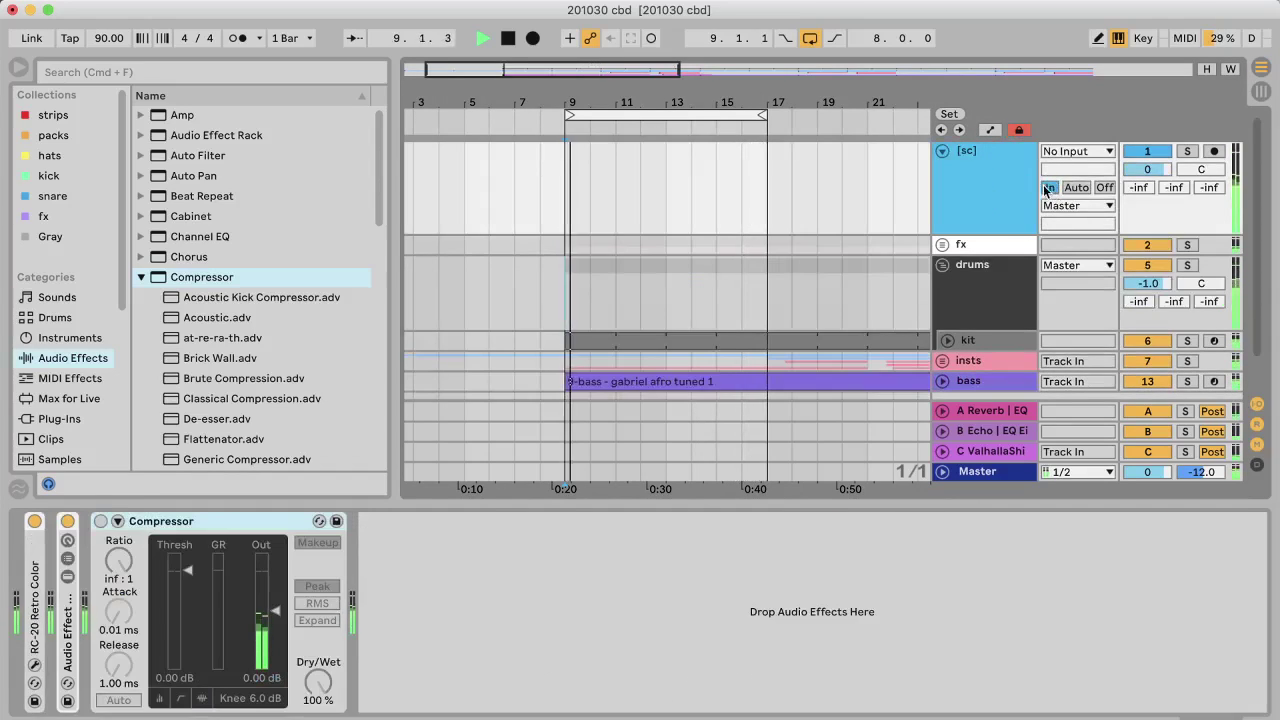
left_click(942, 151)
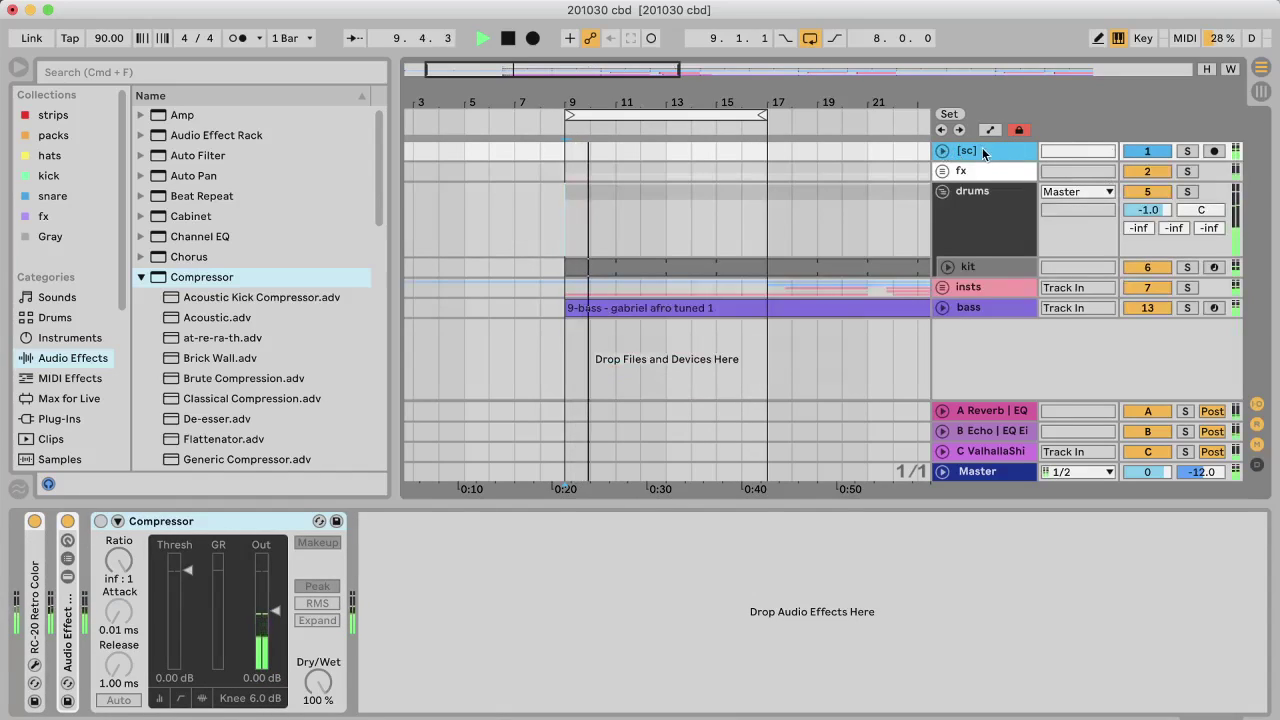
Step: Unfold the bass track, confirm its output goes to [sc], and fold it back
left_click(943, 308)
left_click(1061, 364)
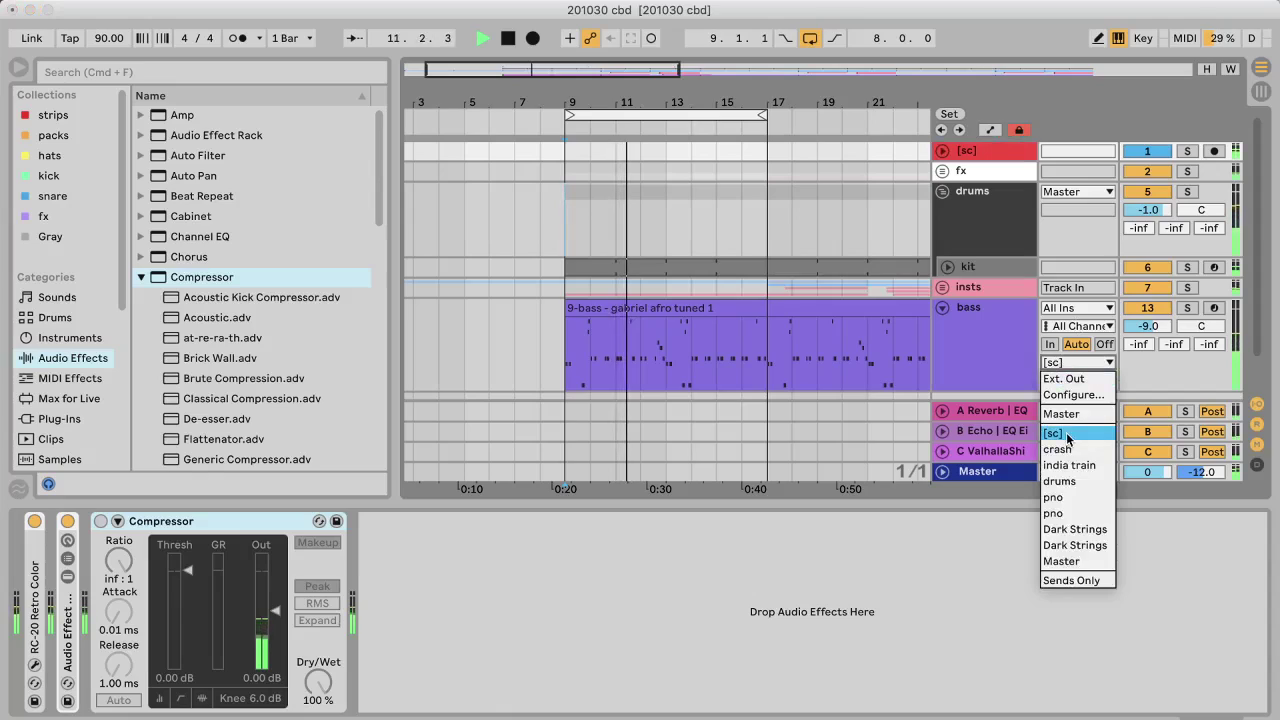
left_click(1053, 433)
left_click(943, 309)
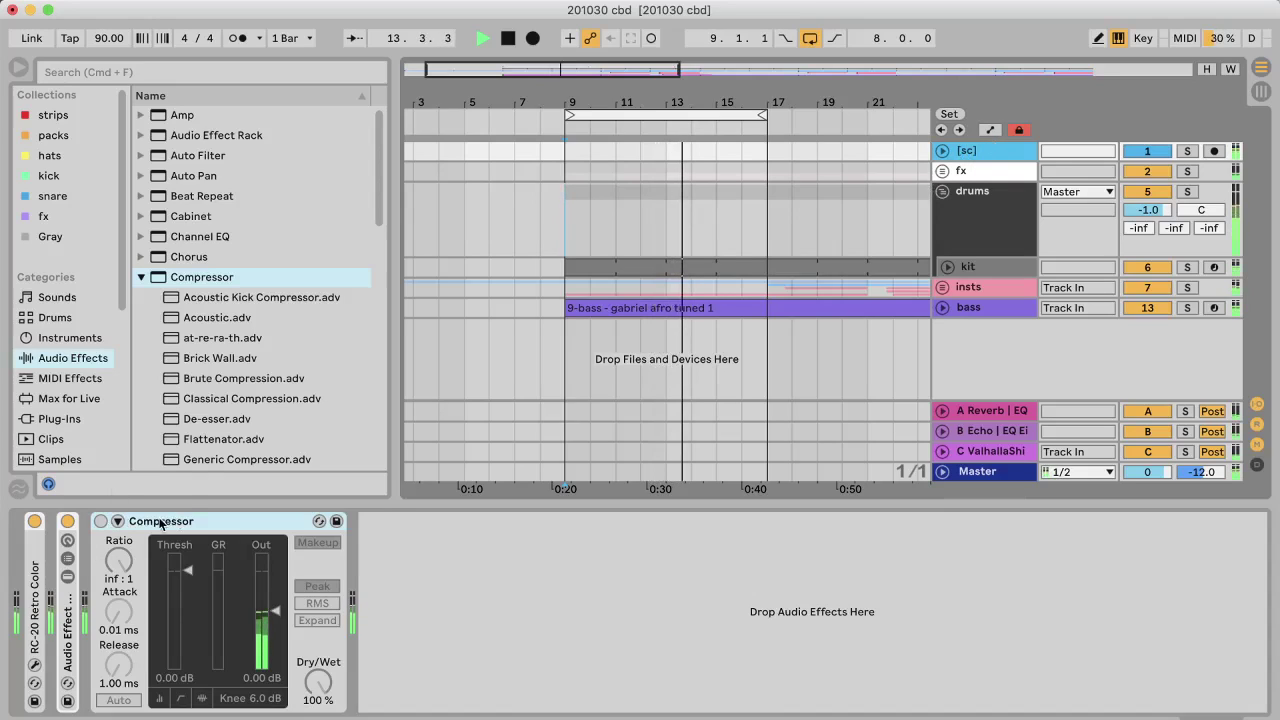
Step: Enable the [sc] Compressor with RMS detection, 0.0 dB knee, and 10 ms attack, release and lookahead
left_click(126, 522)
left_click(102, 521)
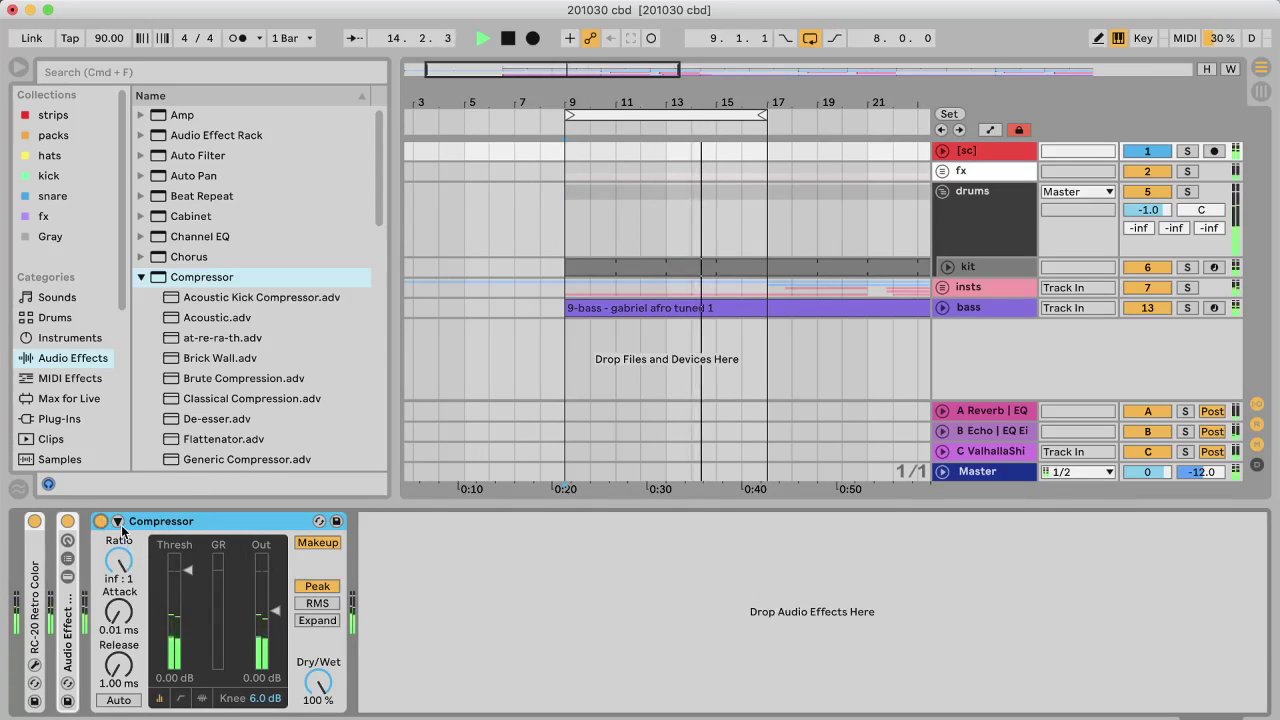
left_click(119, 524)
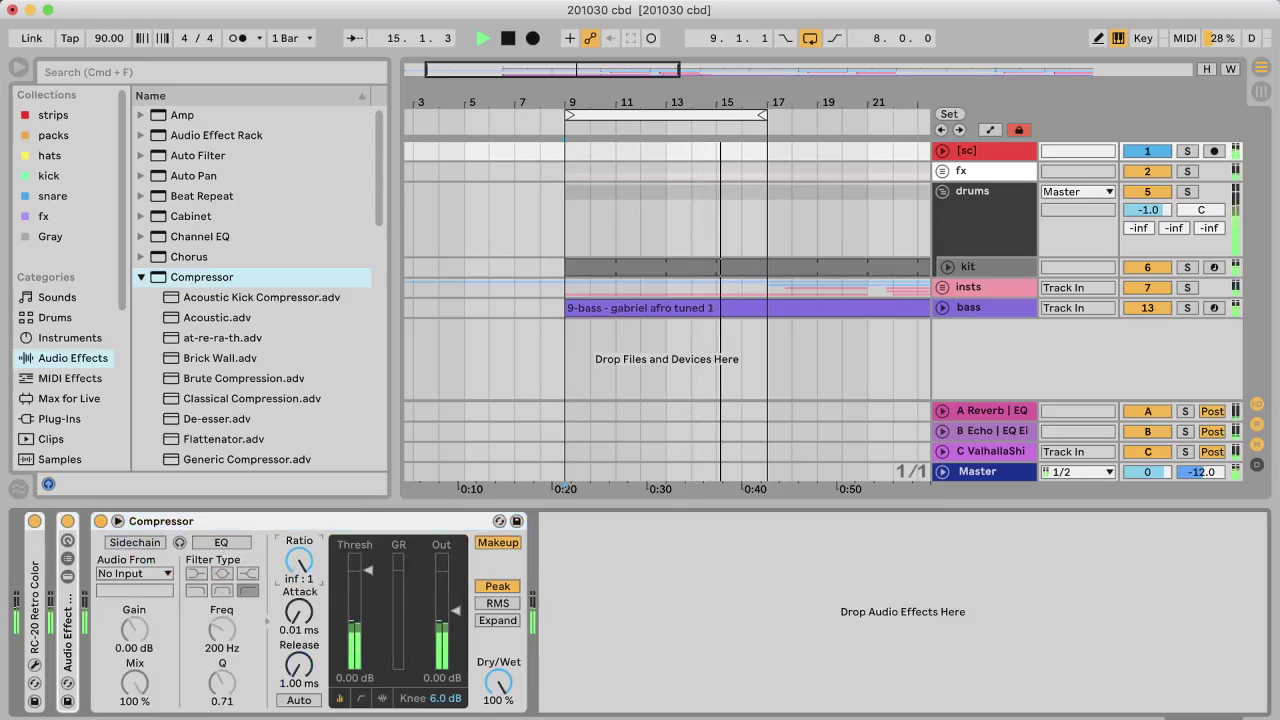
left_click(497, 603)
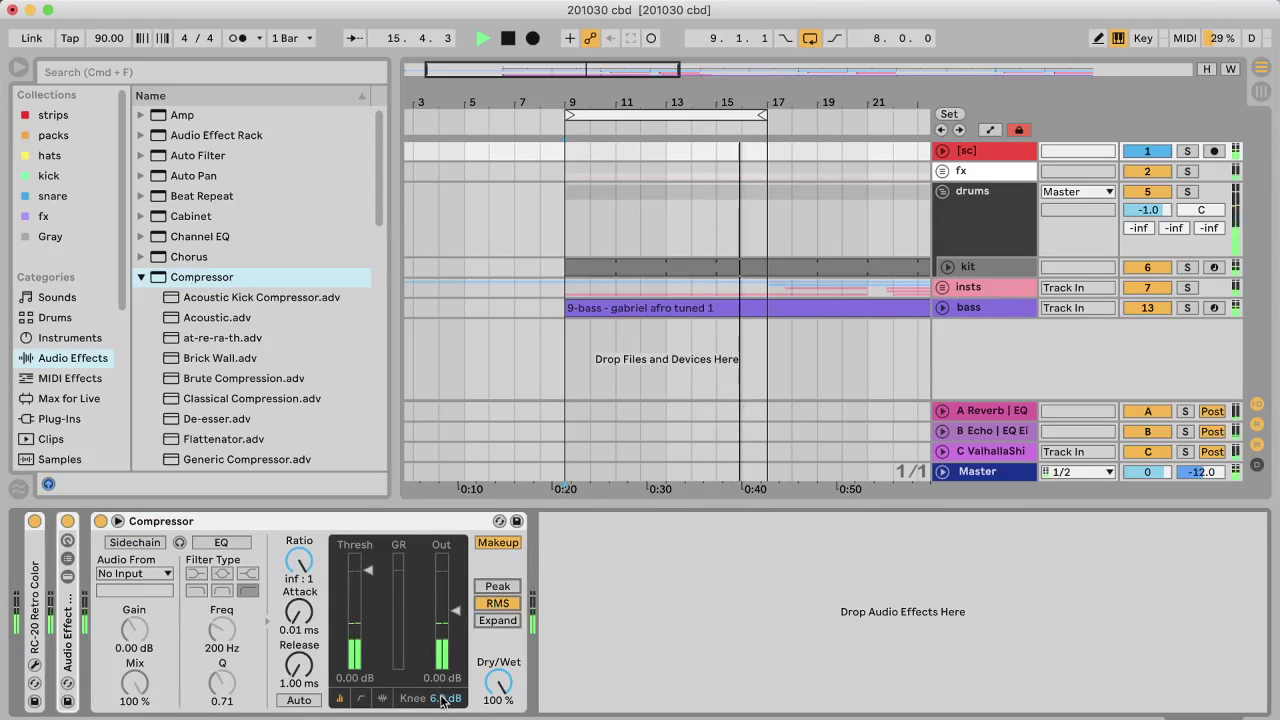
left_click_drag(441, 700, 449, 713)
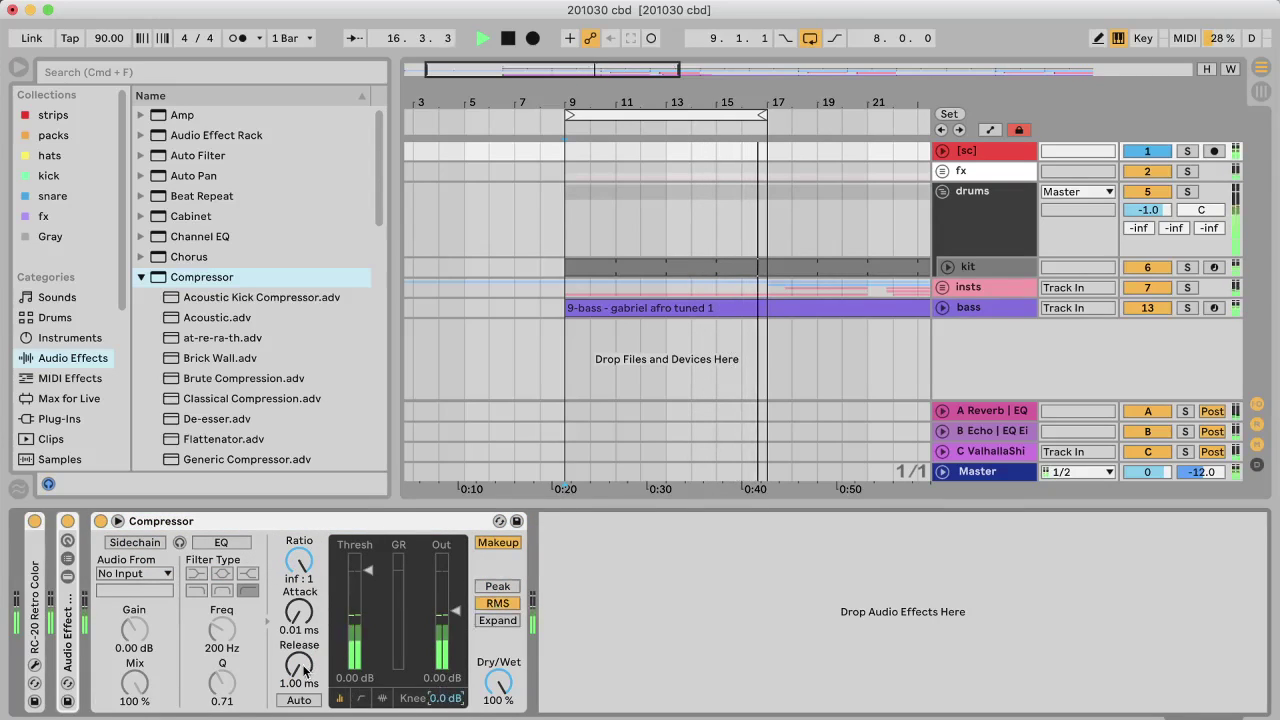
left_click_drag(305, 672, 306, 674)
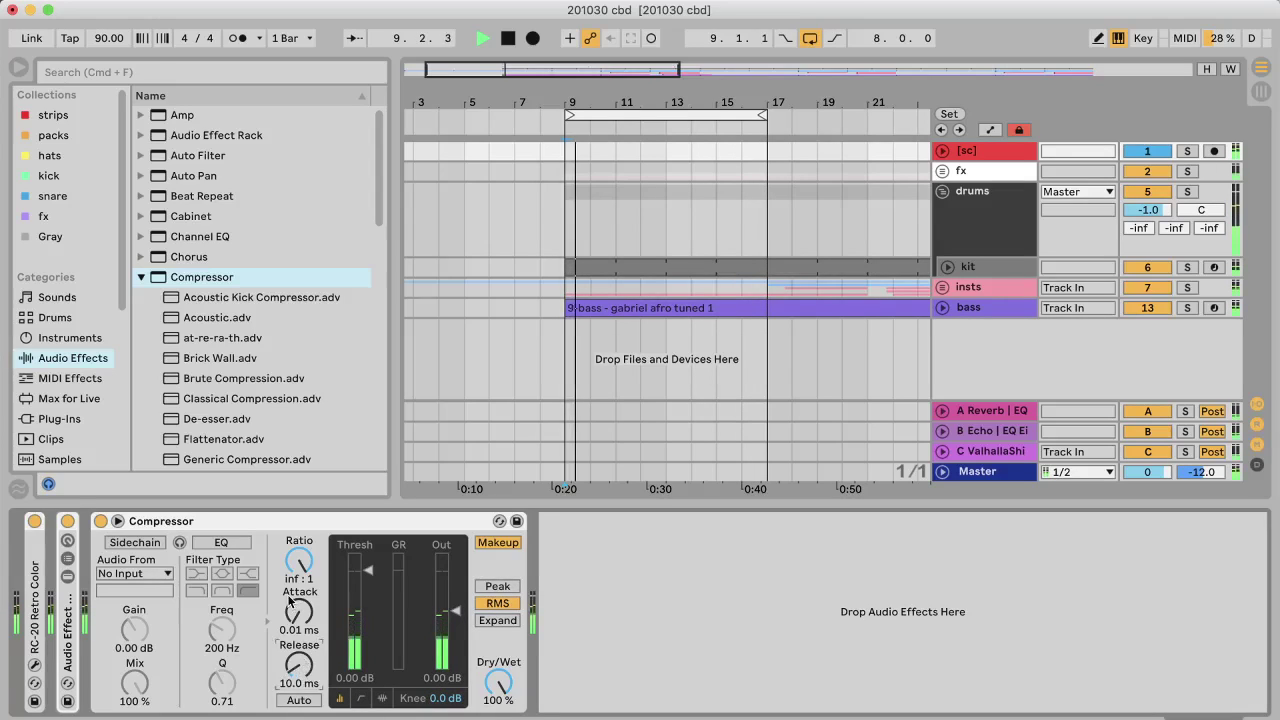
left_click_drag(296, 612, 297, 620)
left_click(363, 702)
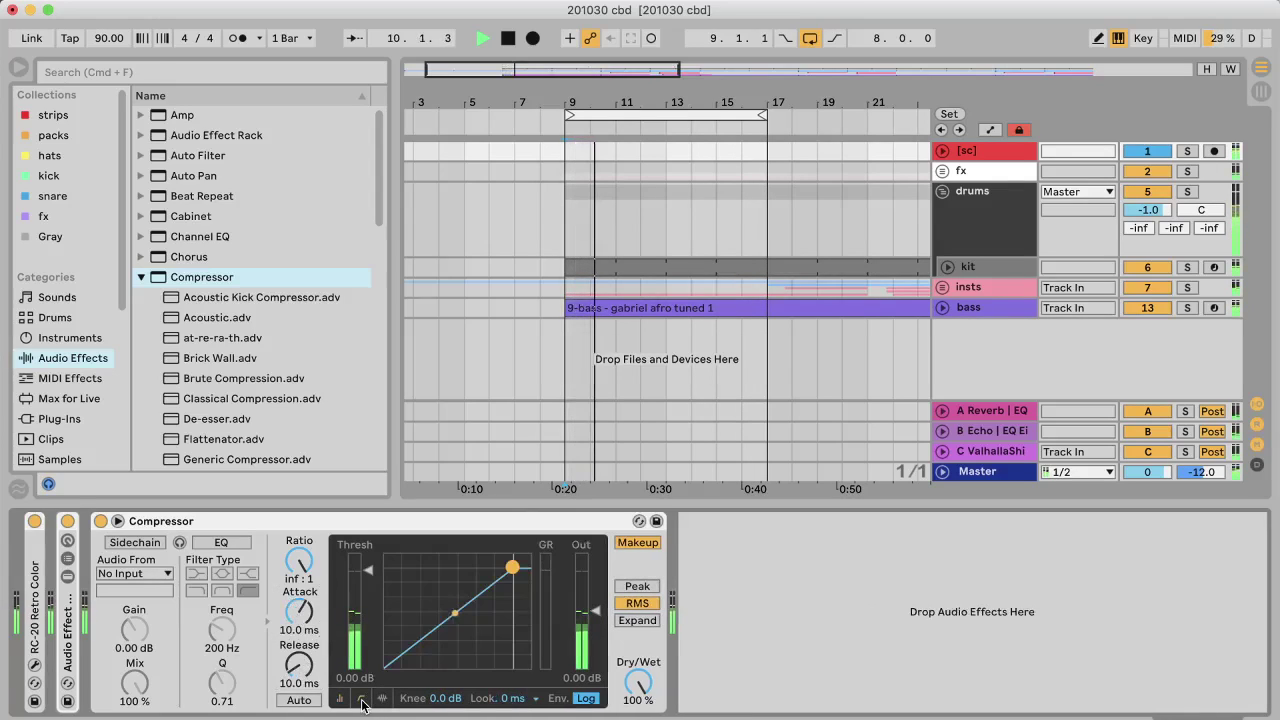
left_click_drag(503, 706, 508, 694)
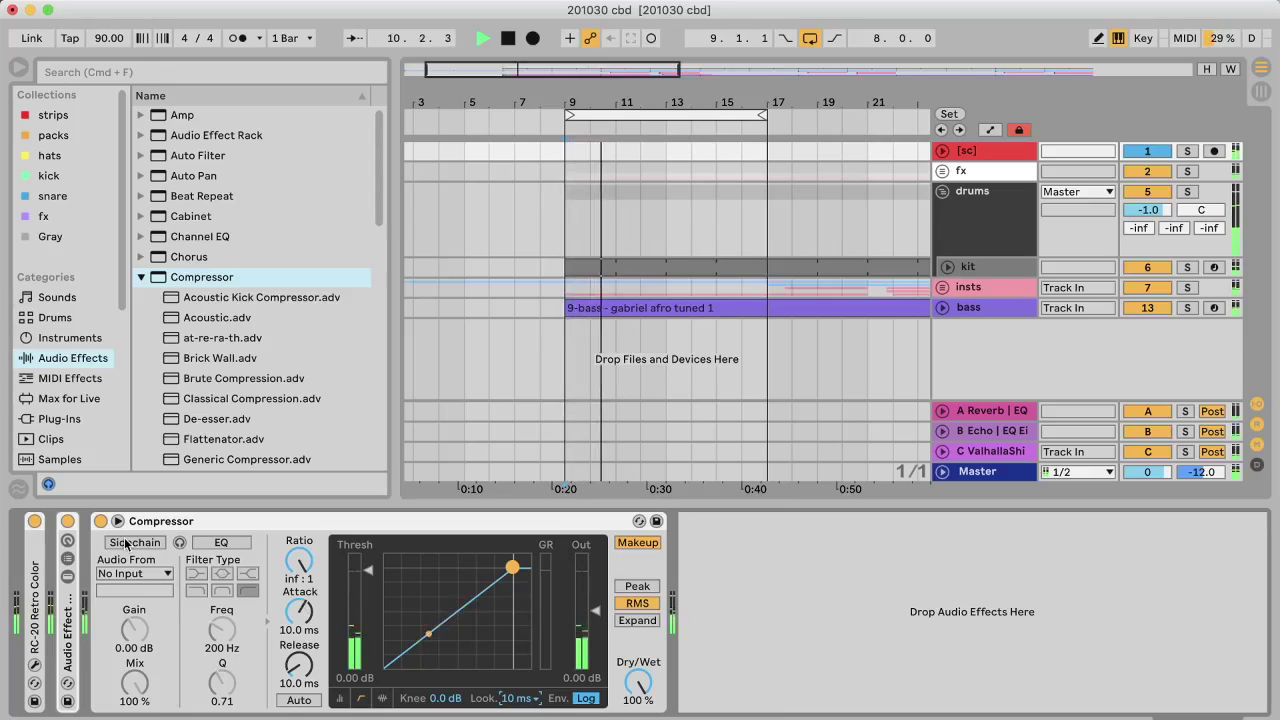
Step: Route the Compressor's sidechain input from kit, tapping Snare (12) | Pre FX
left_click(126, 574)
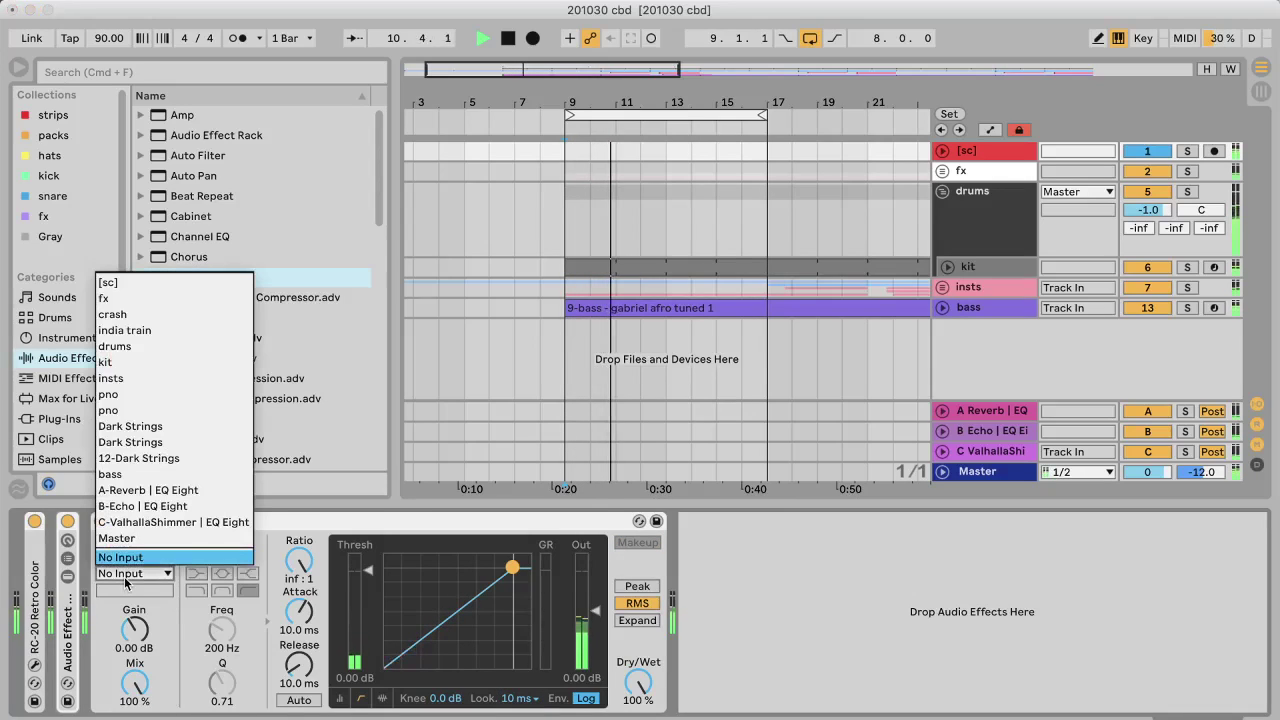
left_click(105, 362)
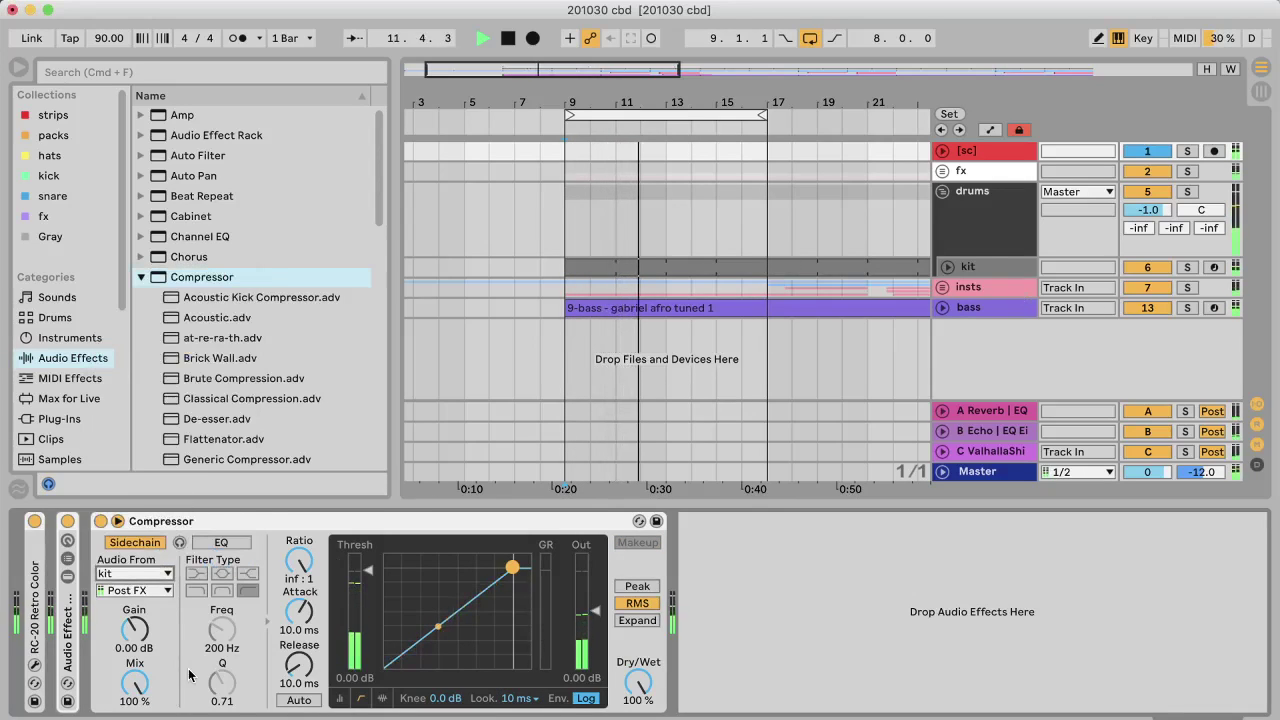
left_click(135, 590)
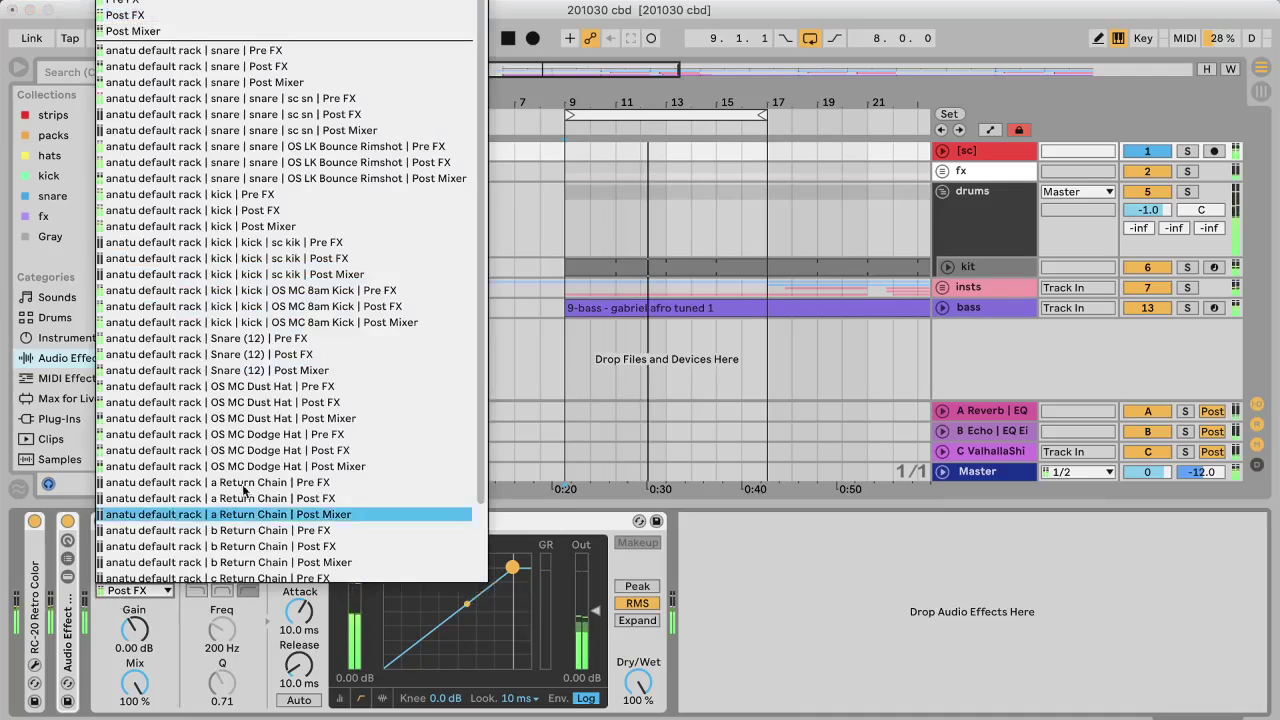
left_click(201, 340)
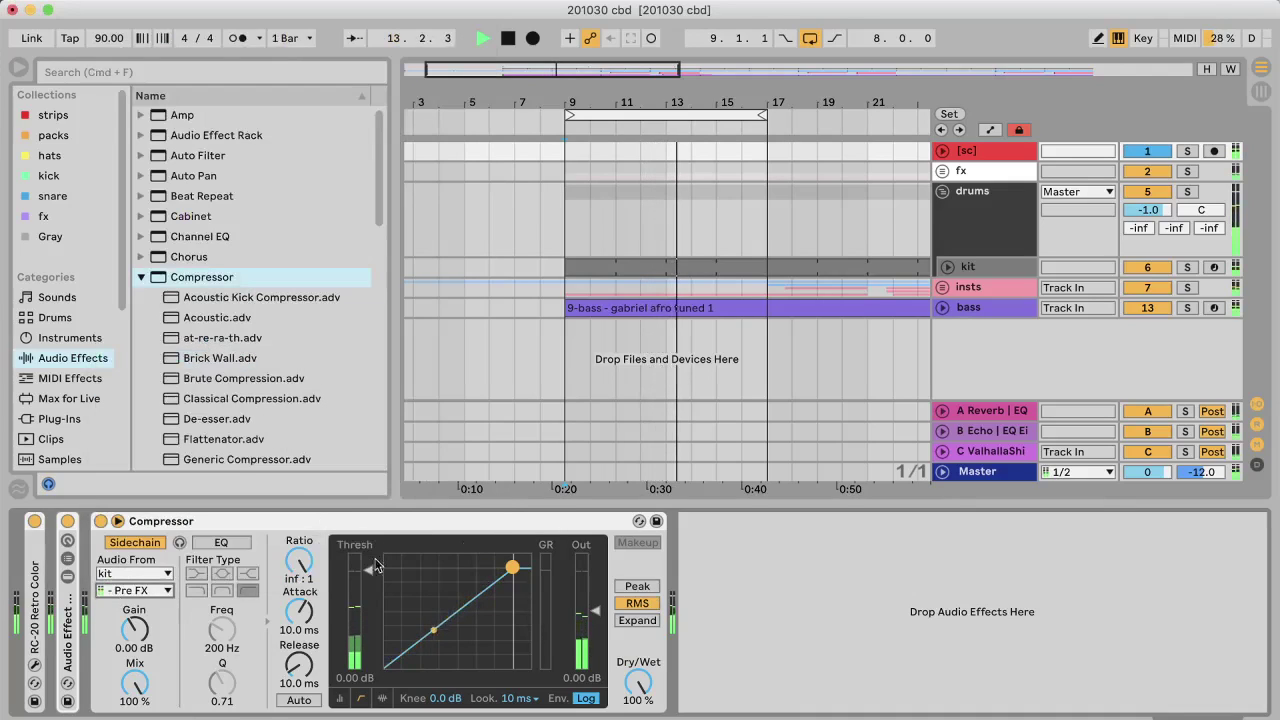
Step: Lower the threshold, audition [sc] solo briefly, and settle the threshold at -48.4 dB
left_click_drag(370, 578, 370, 665)
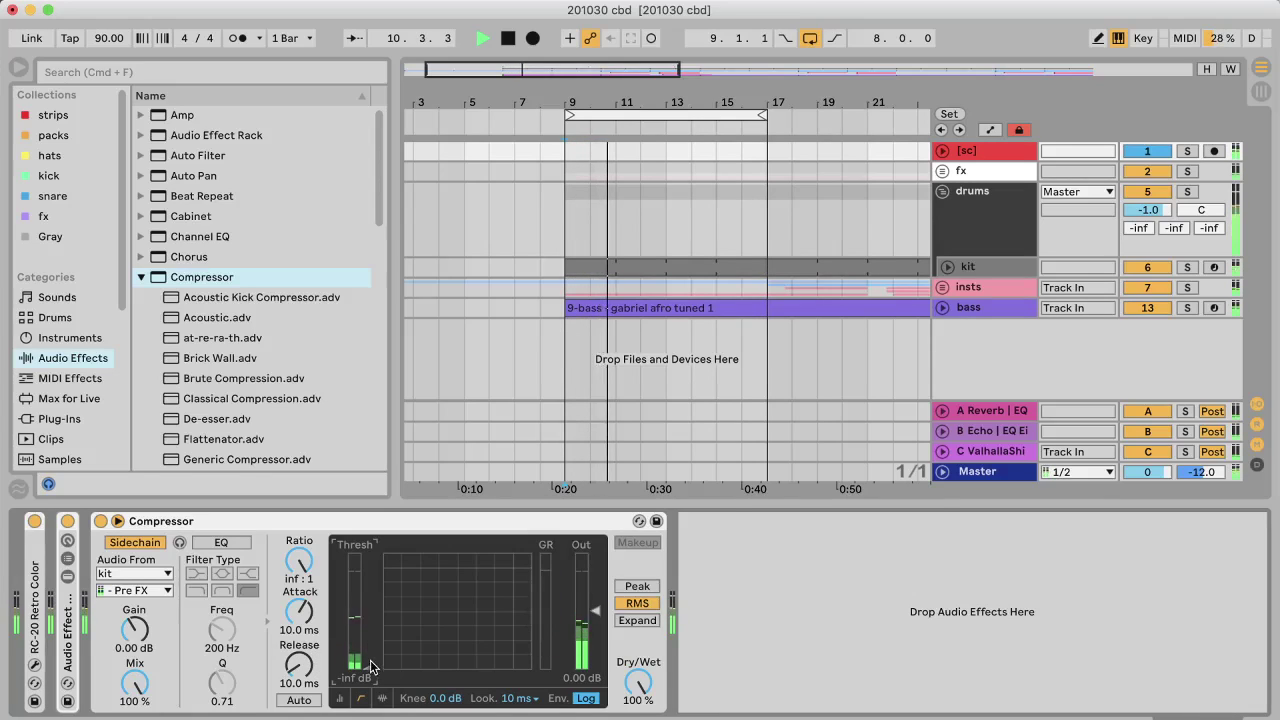
left_click(1190, 152)
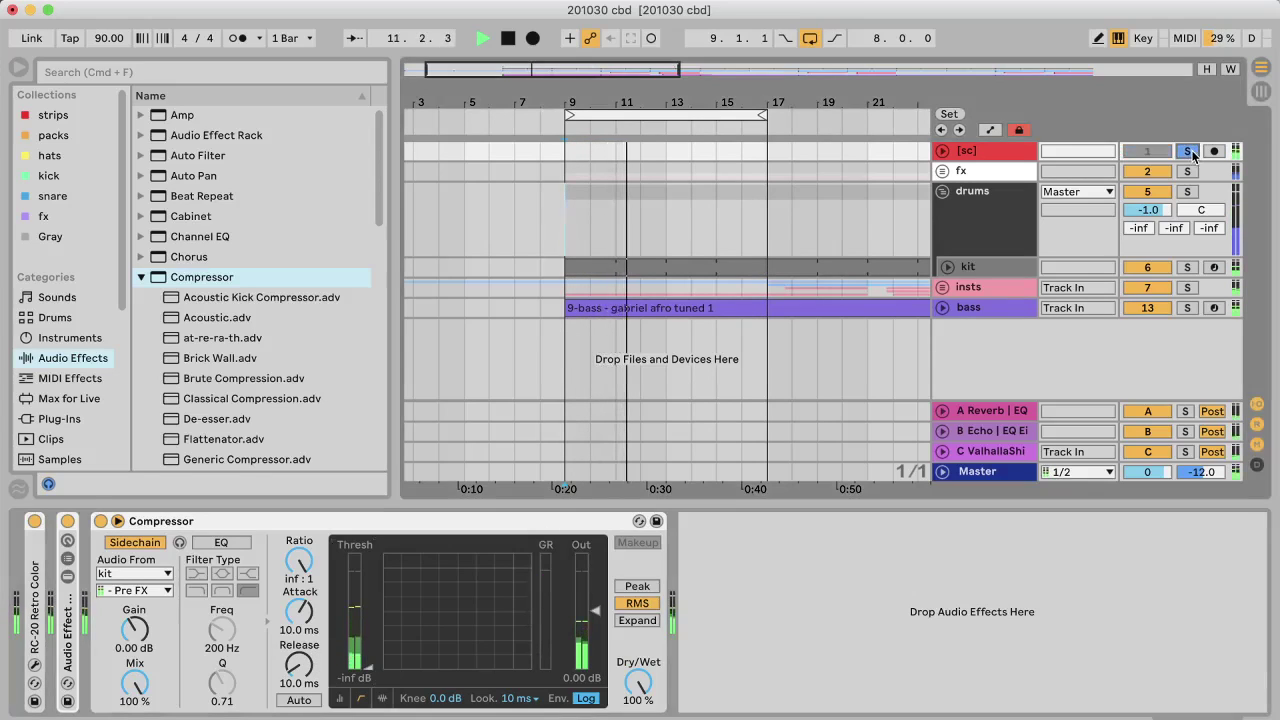
left_click(1190, 152)
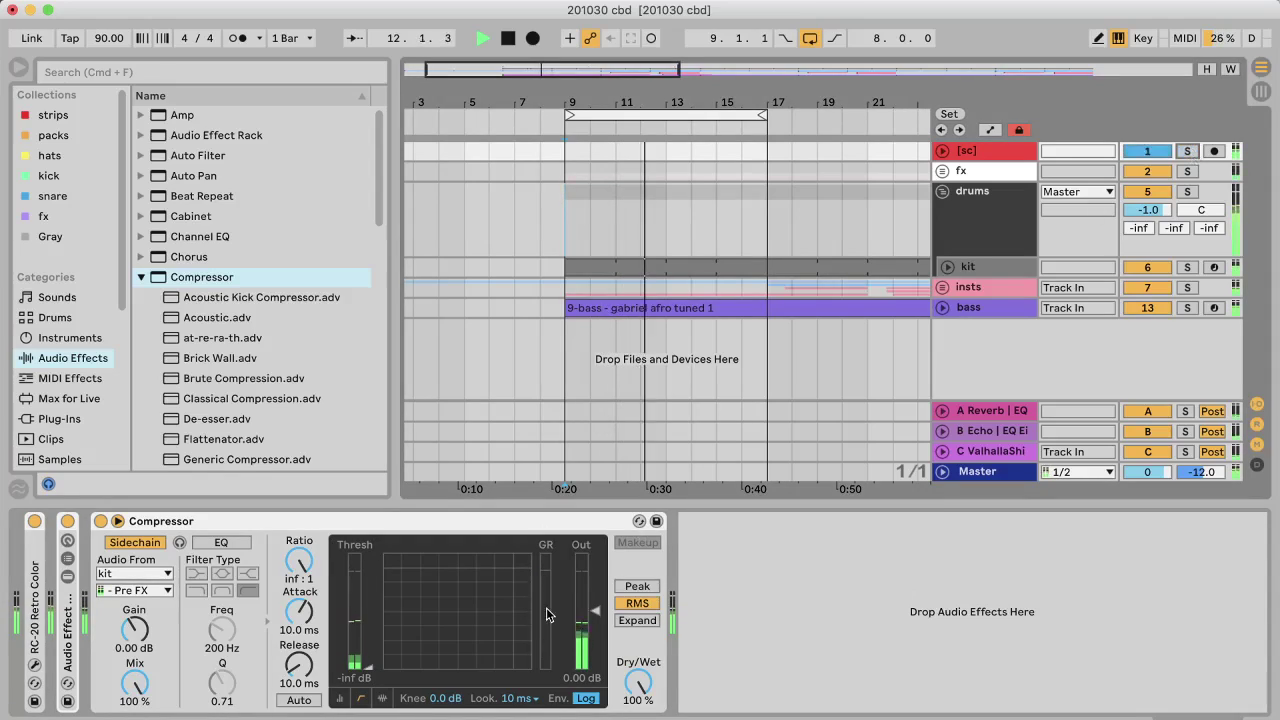
left_click_drag(365, 665, 365, 653)
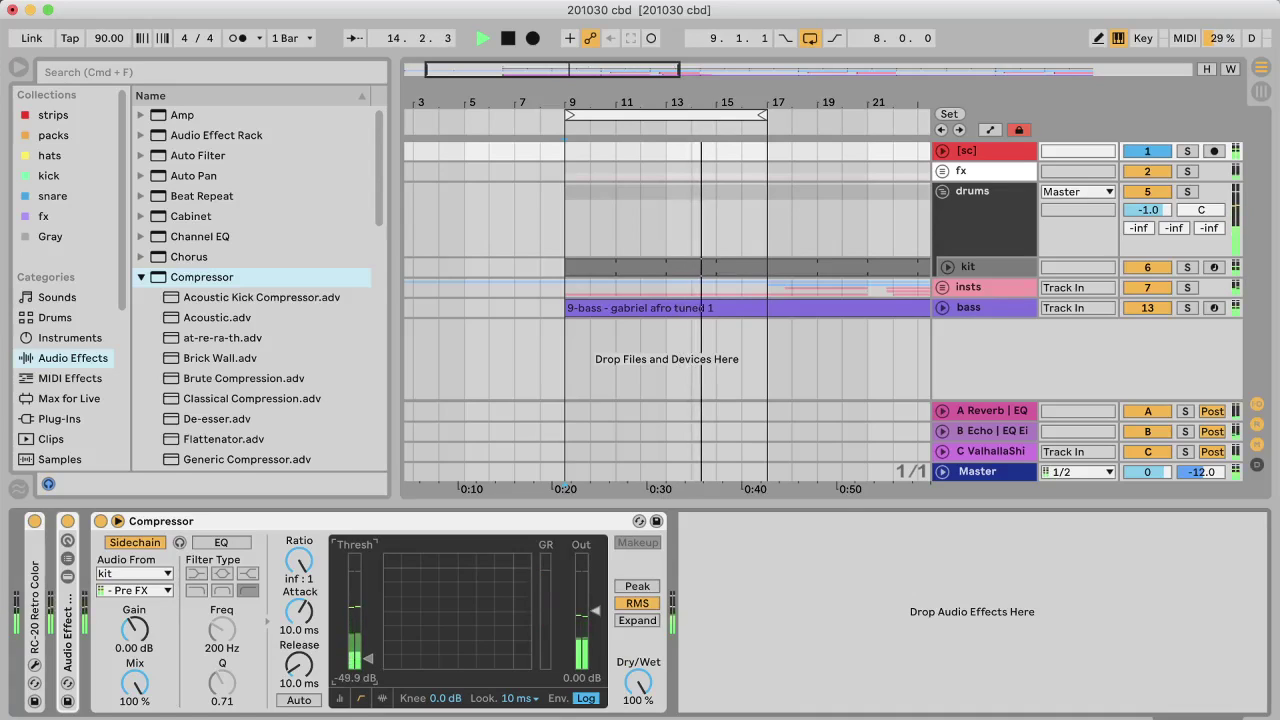
left_click_drag(368, 663, 368, 661)
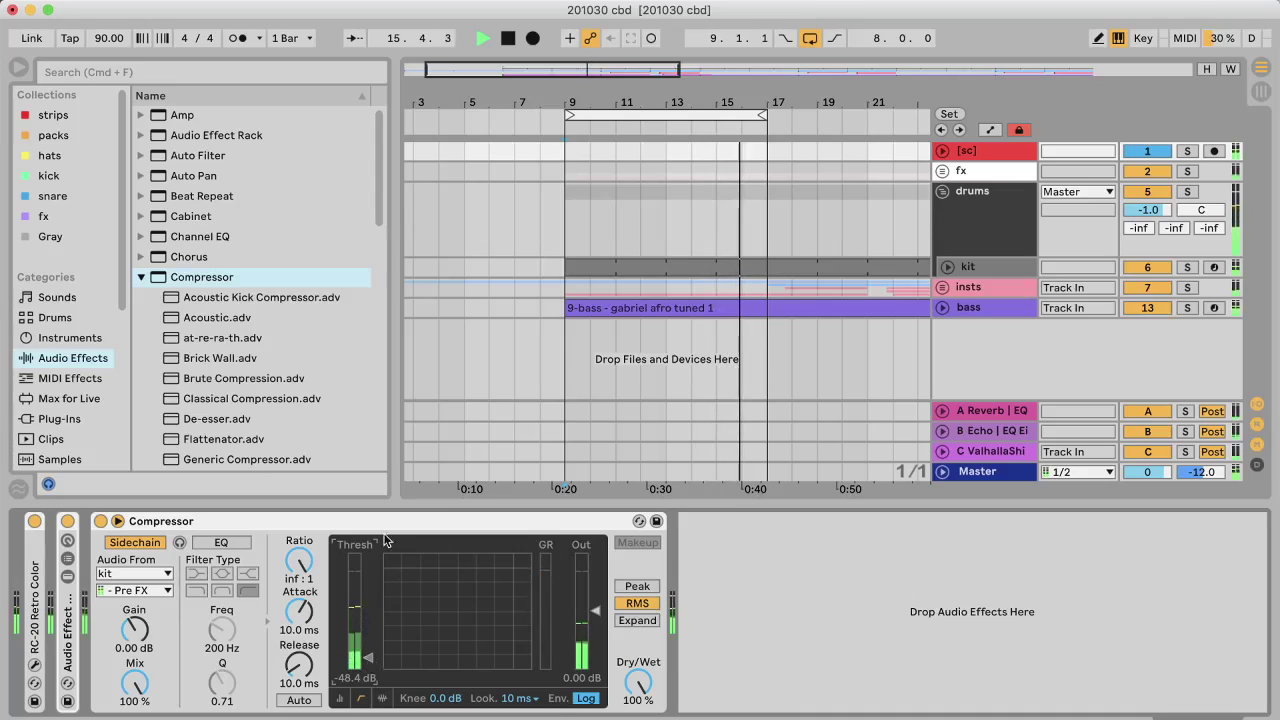
left_click(336, 524)
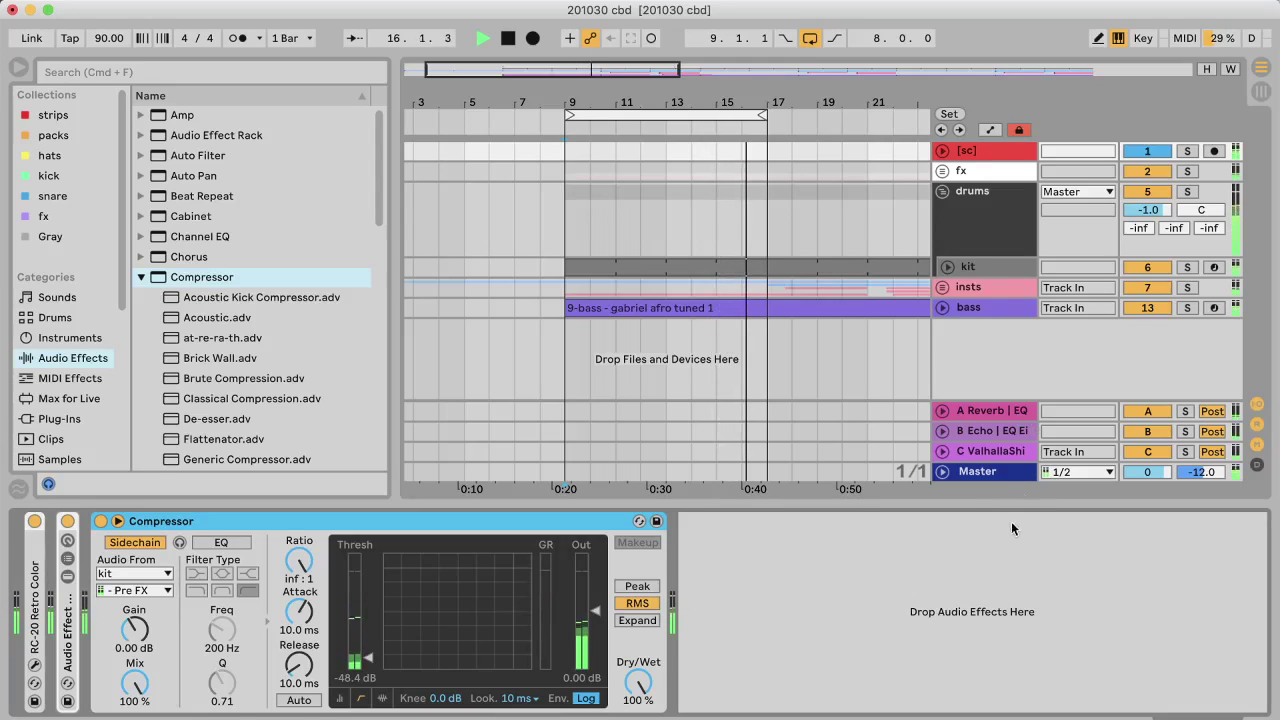
Step: Inspect the B Echo return's Echo and EQ Eight, then reselect the [sc] track
left_click(1002, 433)
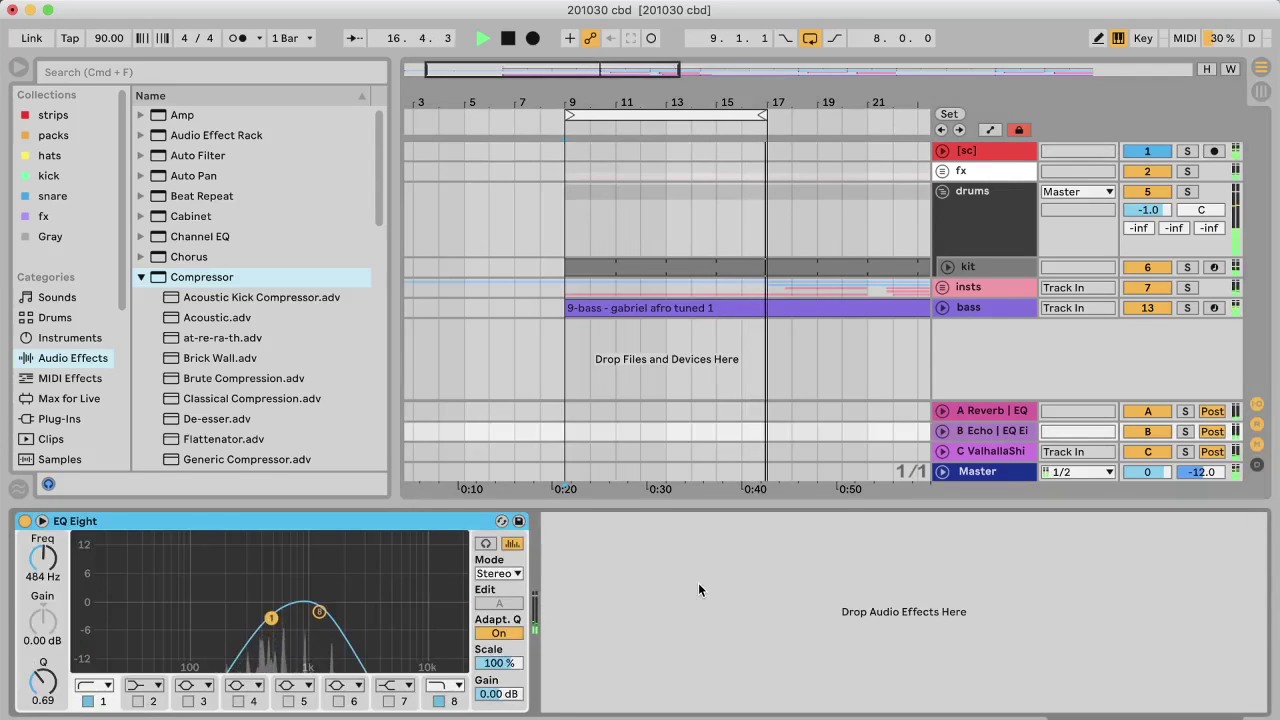
scroll(698, 582, "left", 5)
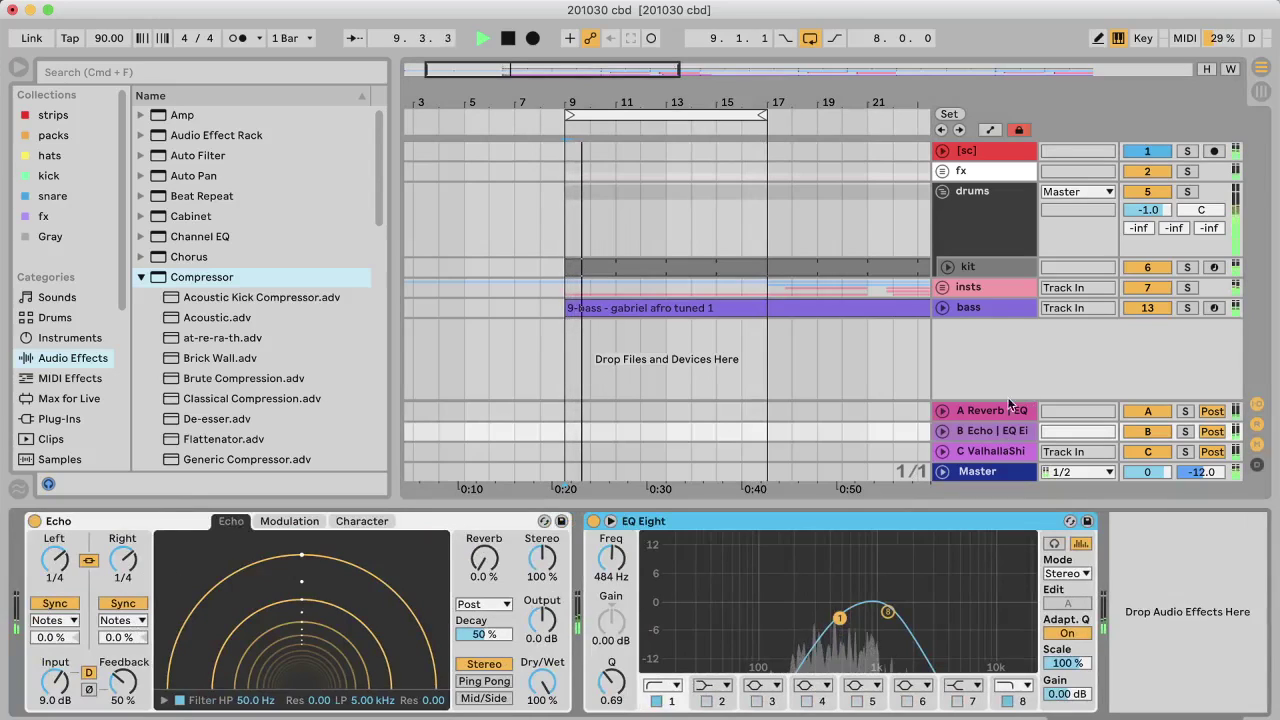
left_click(990, 434)
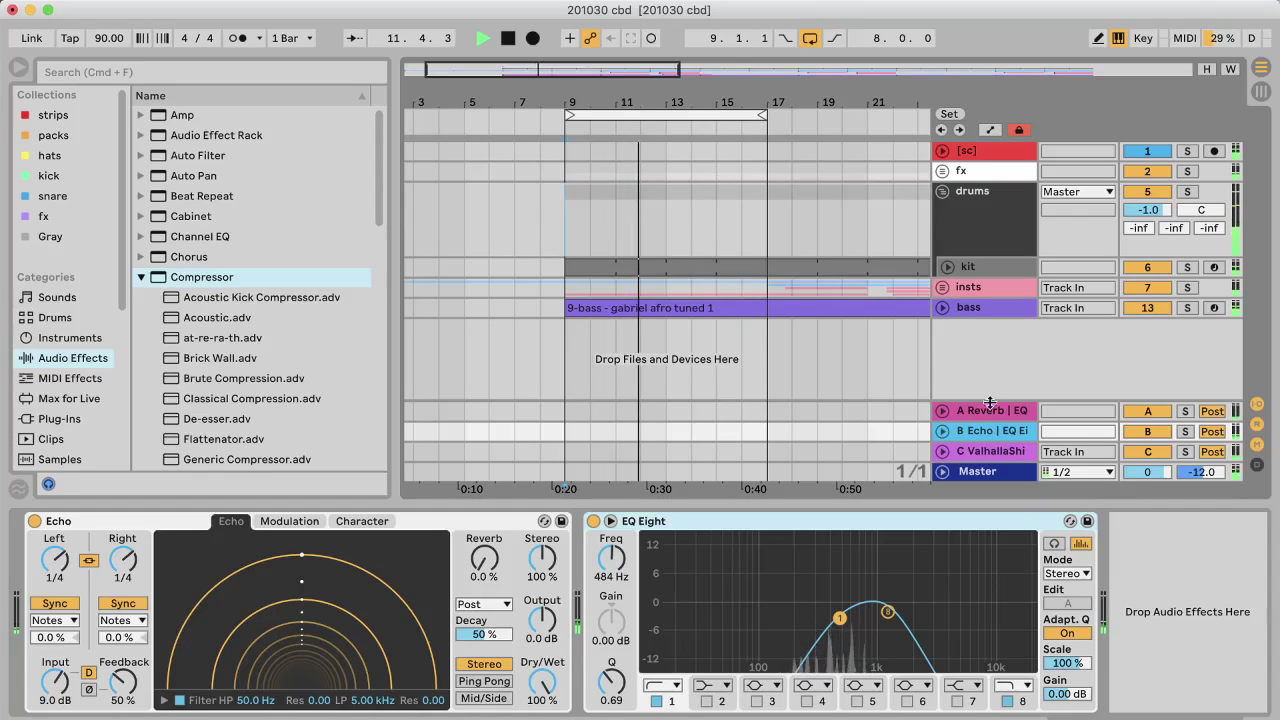
left_click(991, 229)
Step: Copy the [sc] sidechain Compressor onto the fx track, then solo fx briefly to hear the ducking
left_click(981, 147)
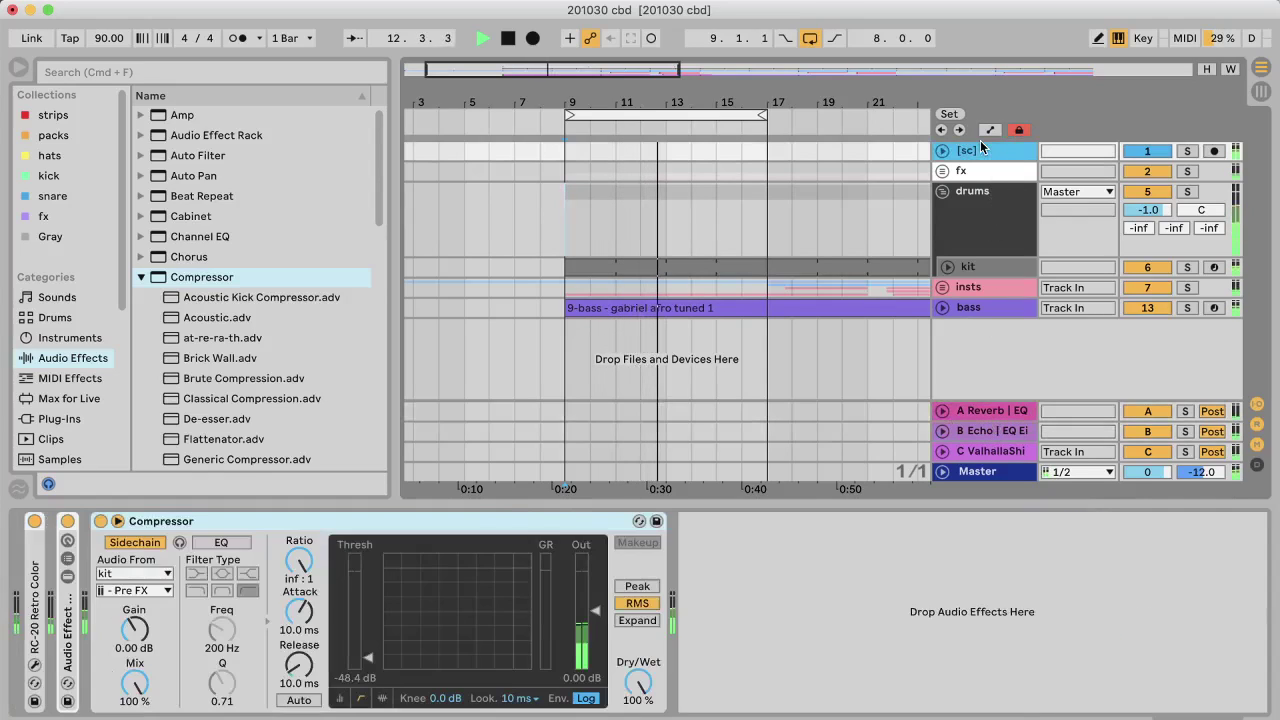
left_click(365, 520)
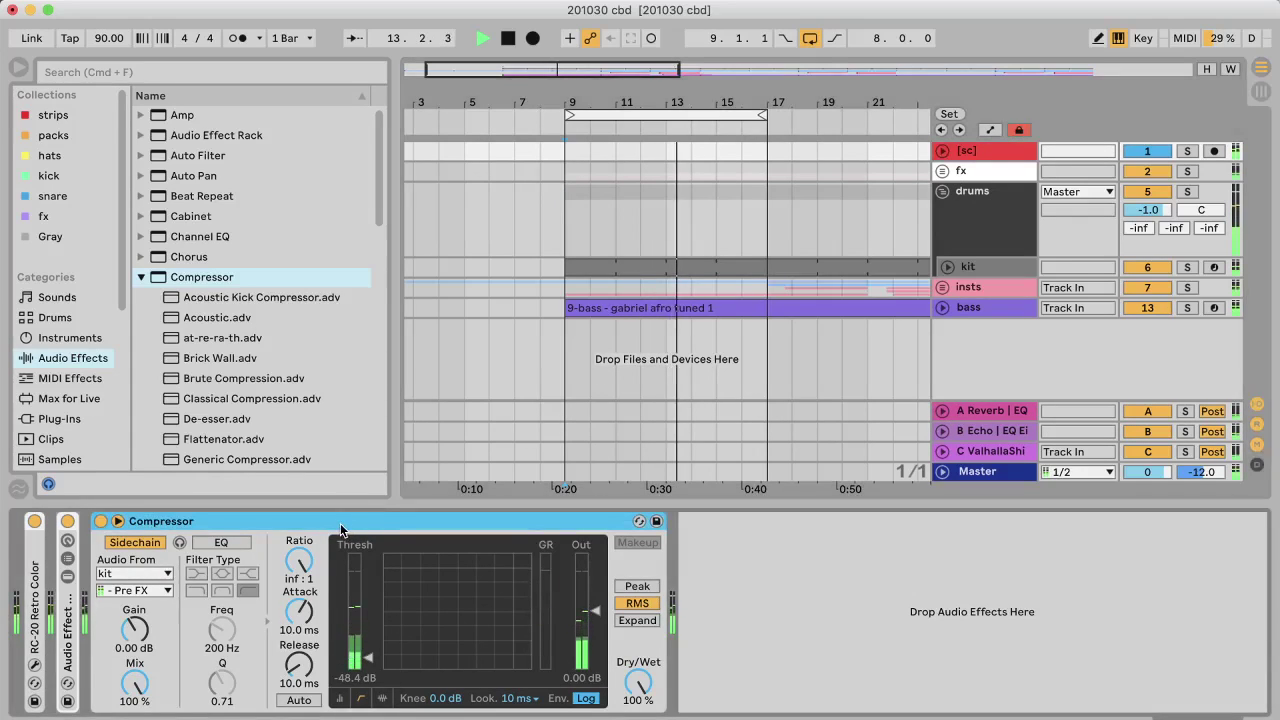
left_click_drag(815, 488, 1190, 170)
left_click(1190, 170)
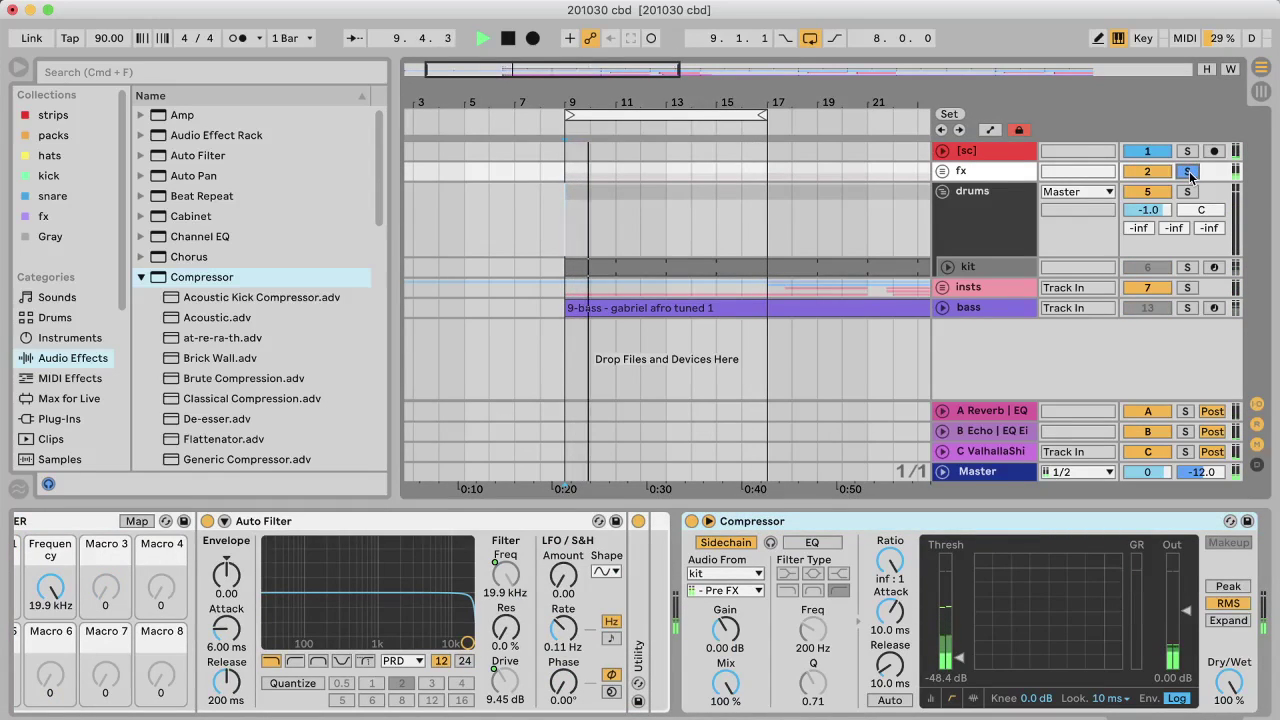
left_click(1189, 172)
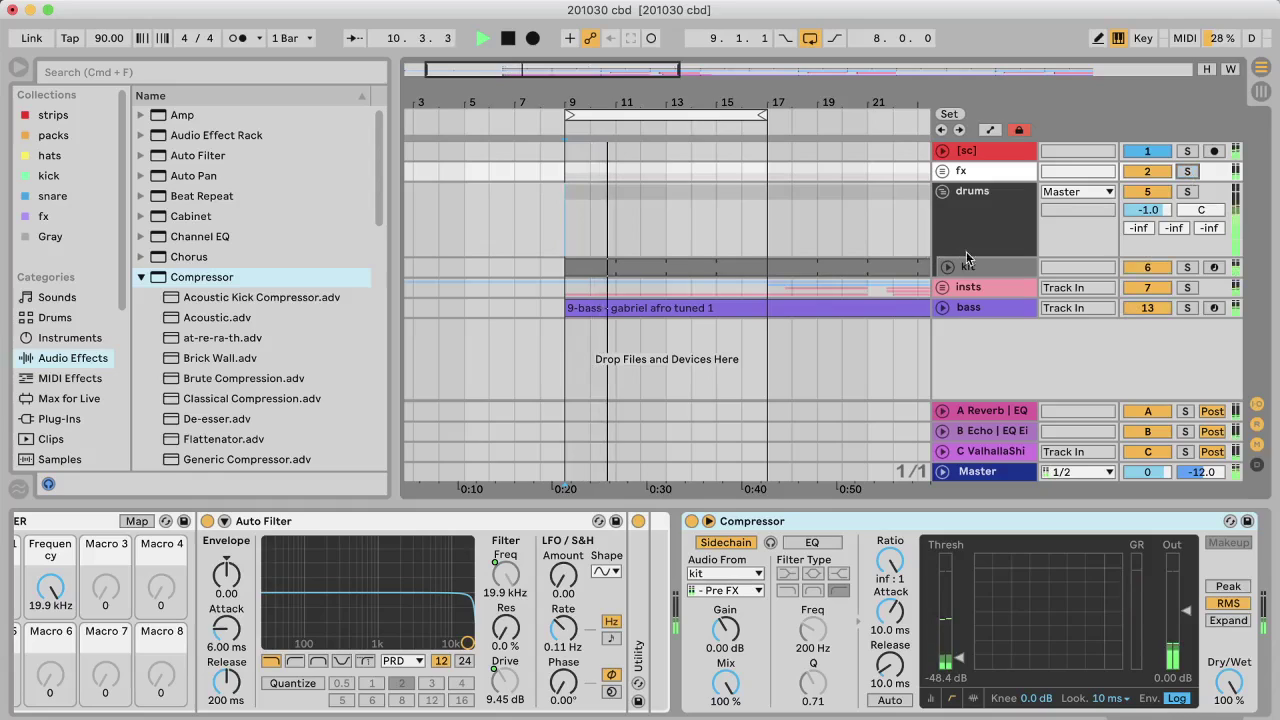
Step: Select the kit track and scroll its Drum Rack to the snare's OS_LK_Bounce Rimshot sampler
left_click(988, 265)
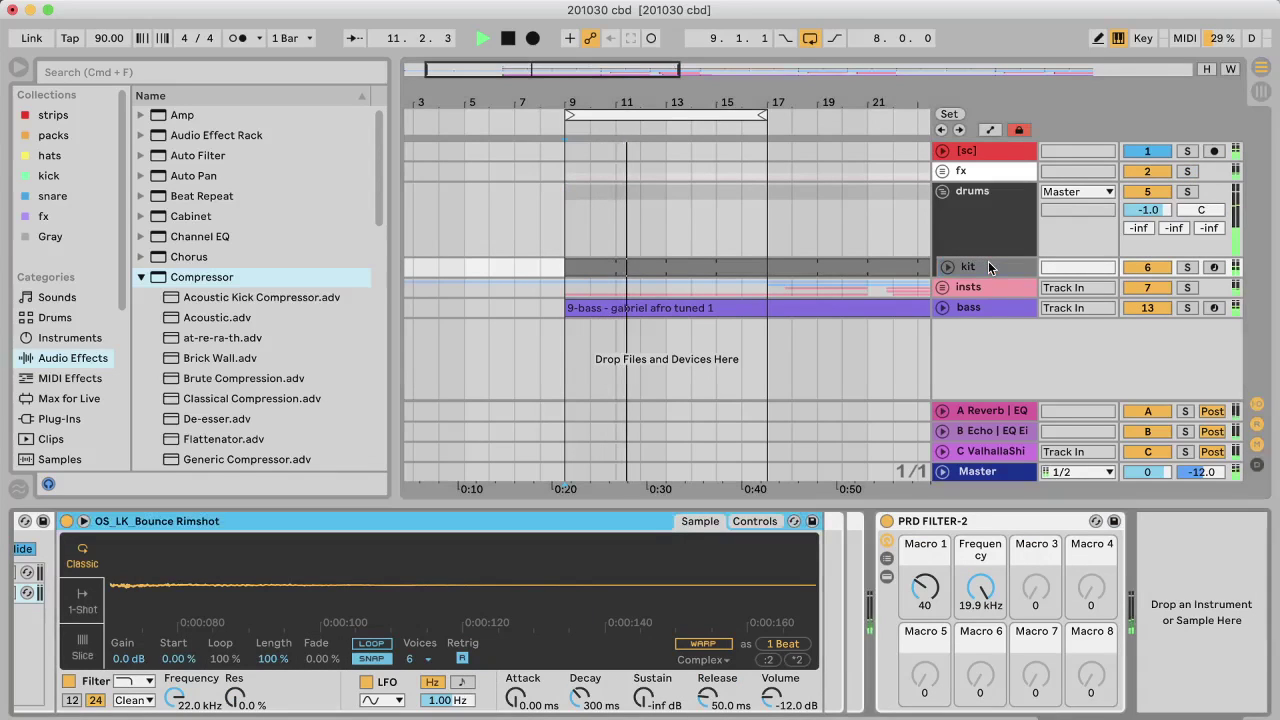
left_click_drag(625, 604, 940, 676)
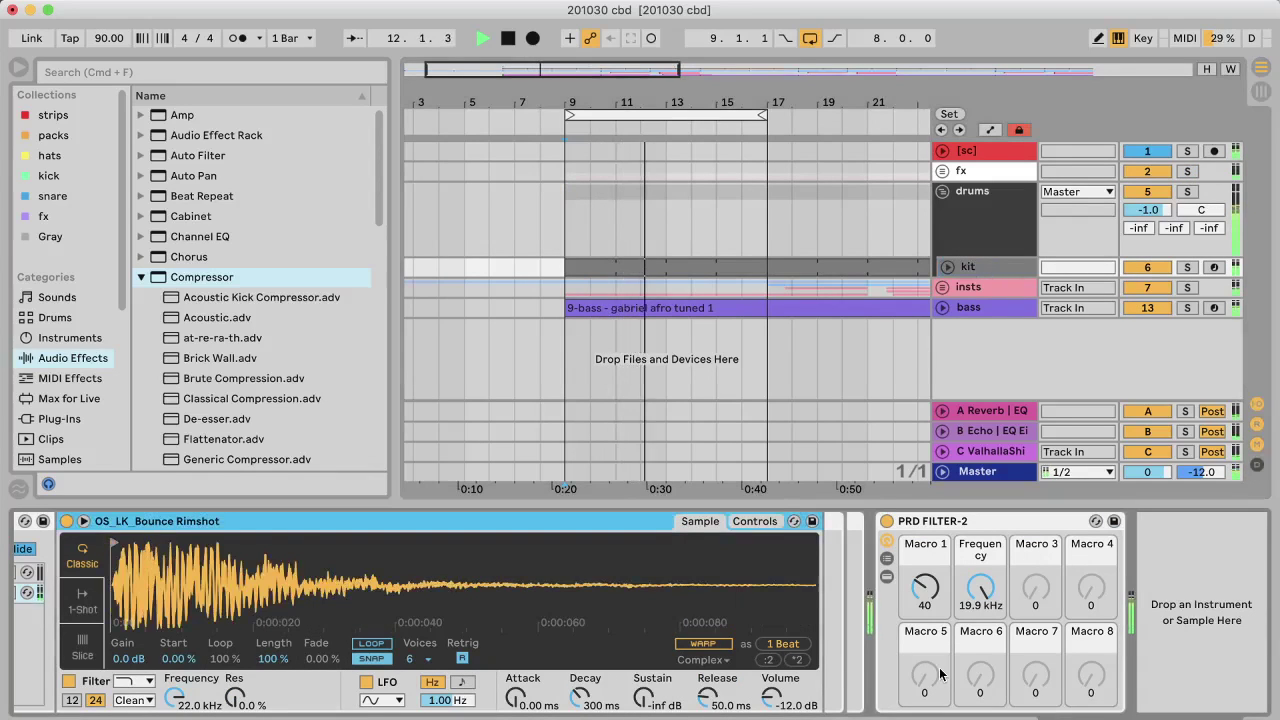
scroll(940, 676, "up", 6)
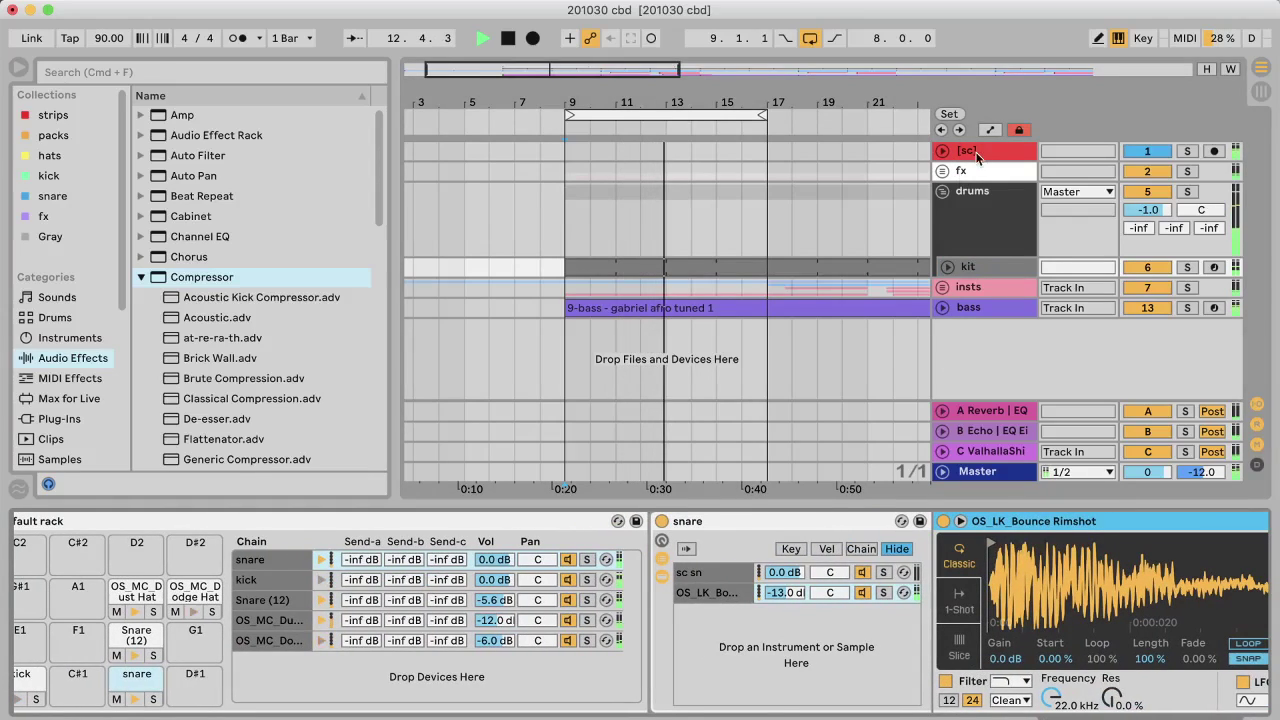
scroll(800, 645, "down", 3)
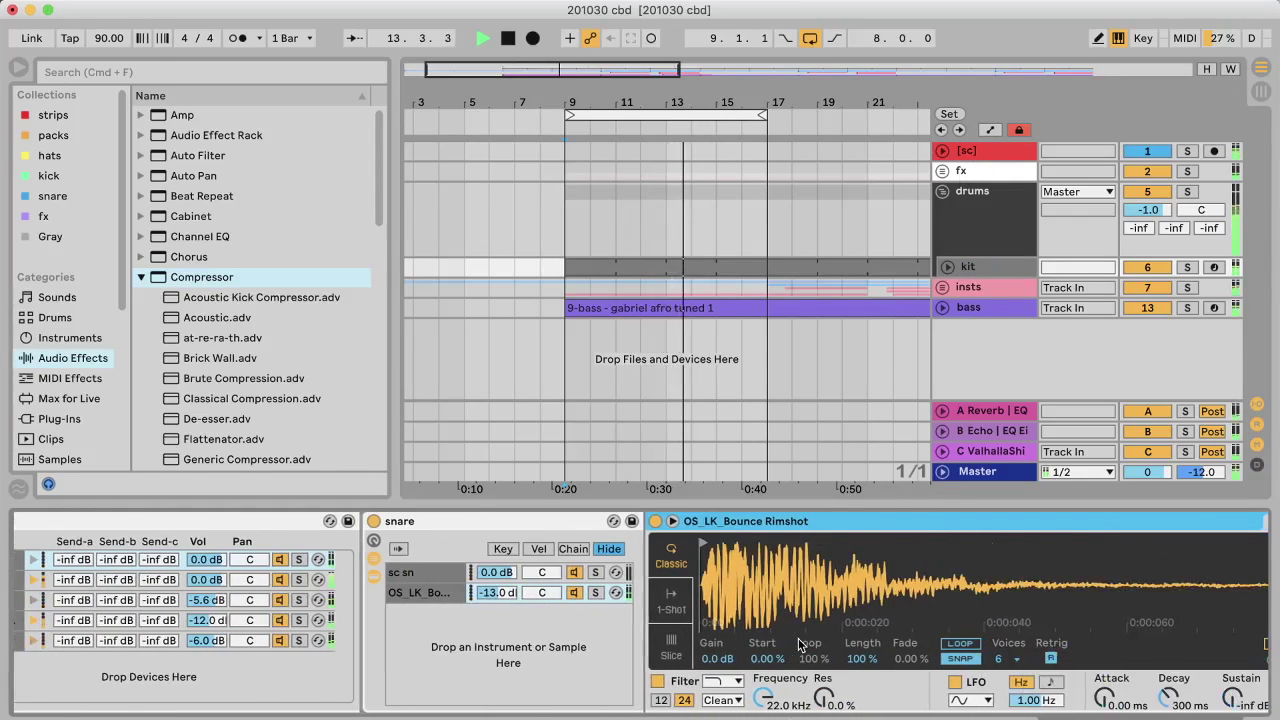
Step: Search plug-ins for 'trans', add SPL Transient Designer Plus to the snare chain, and reposition its window
left_click(69, 400)
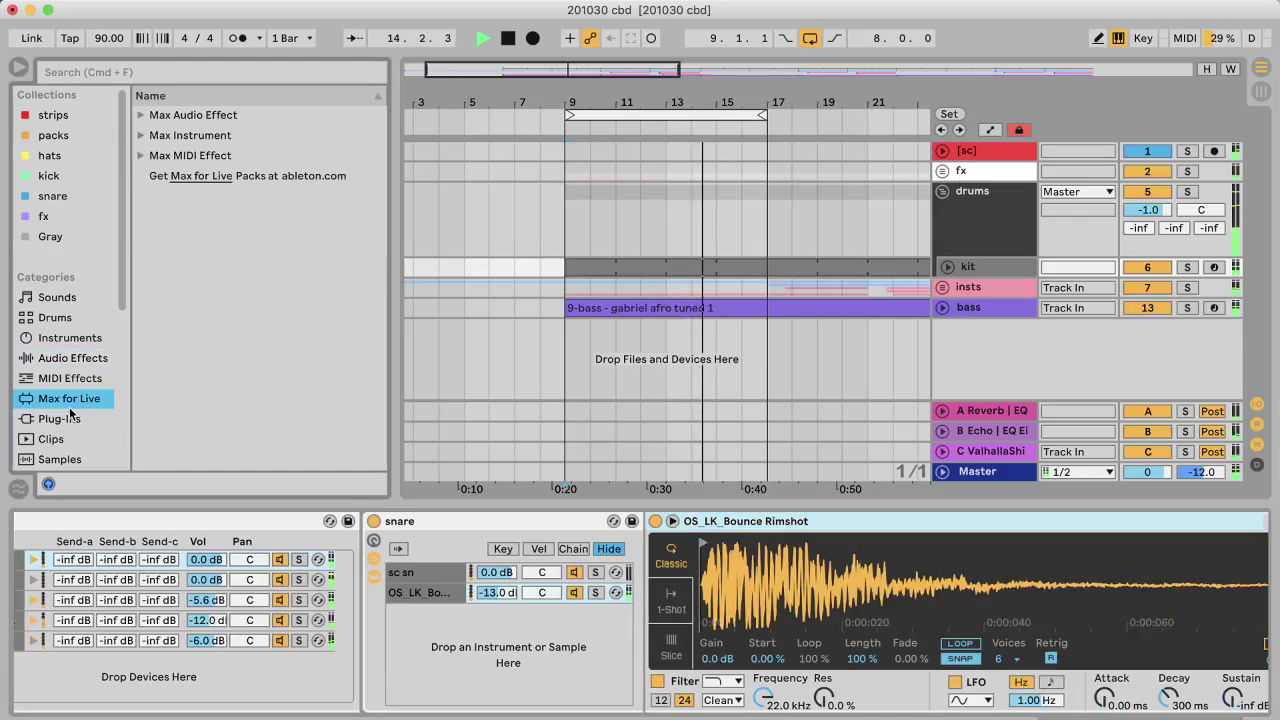
left_click(60, 419)
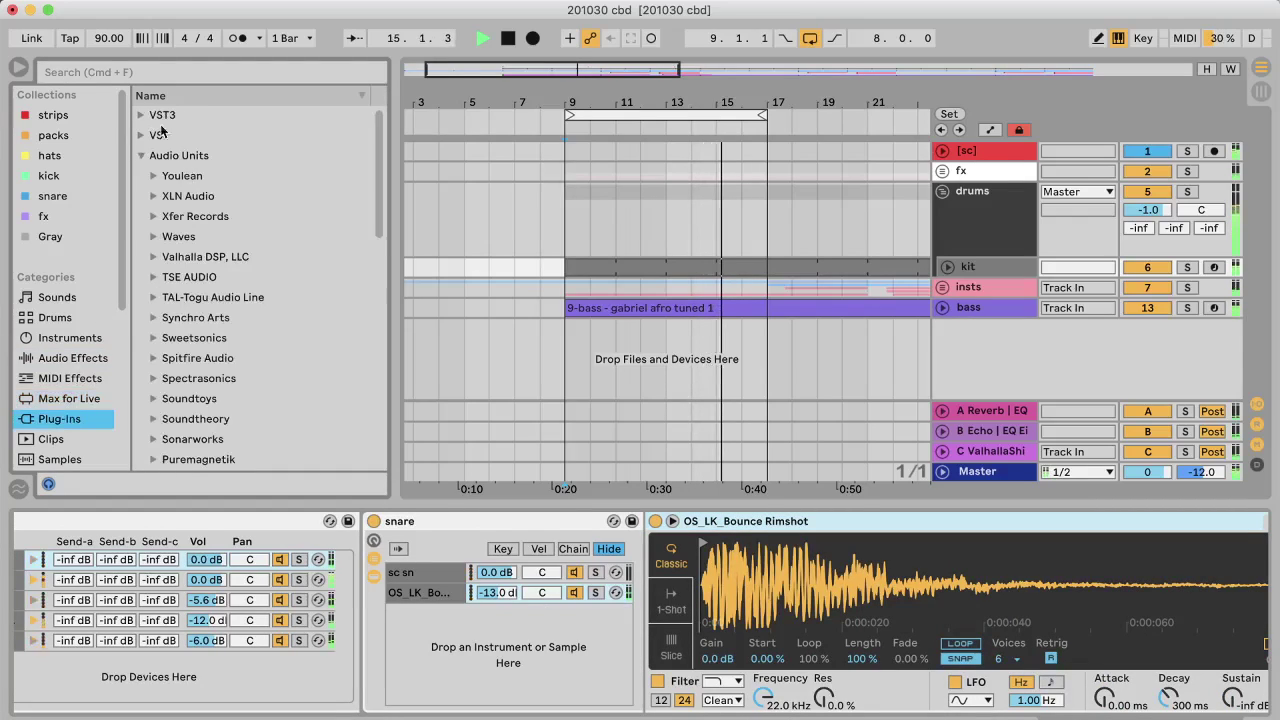
left_click(127, 76)
type("trans")
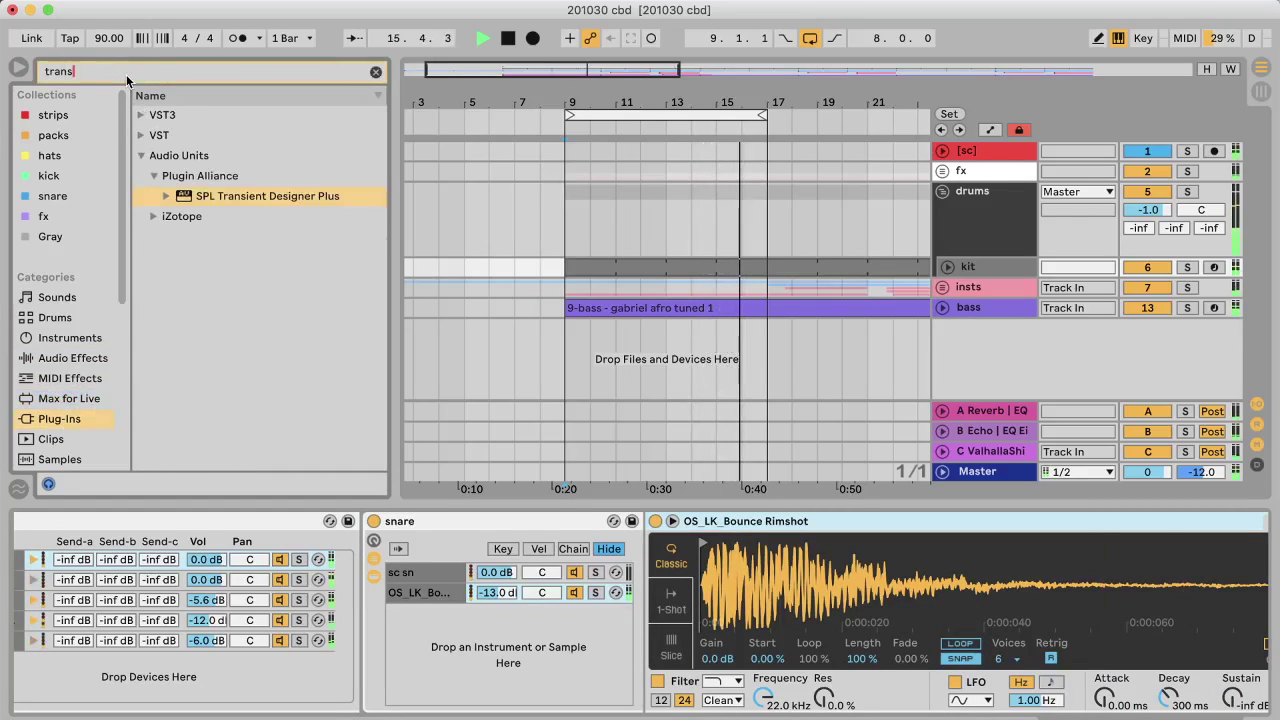
left_click_drag(238, 200, 407, 592)
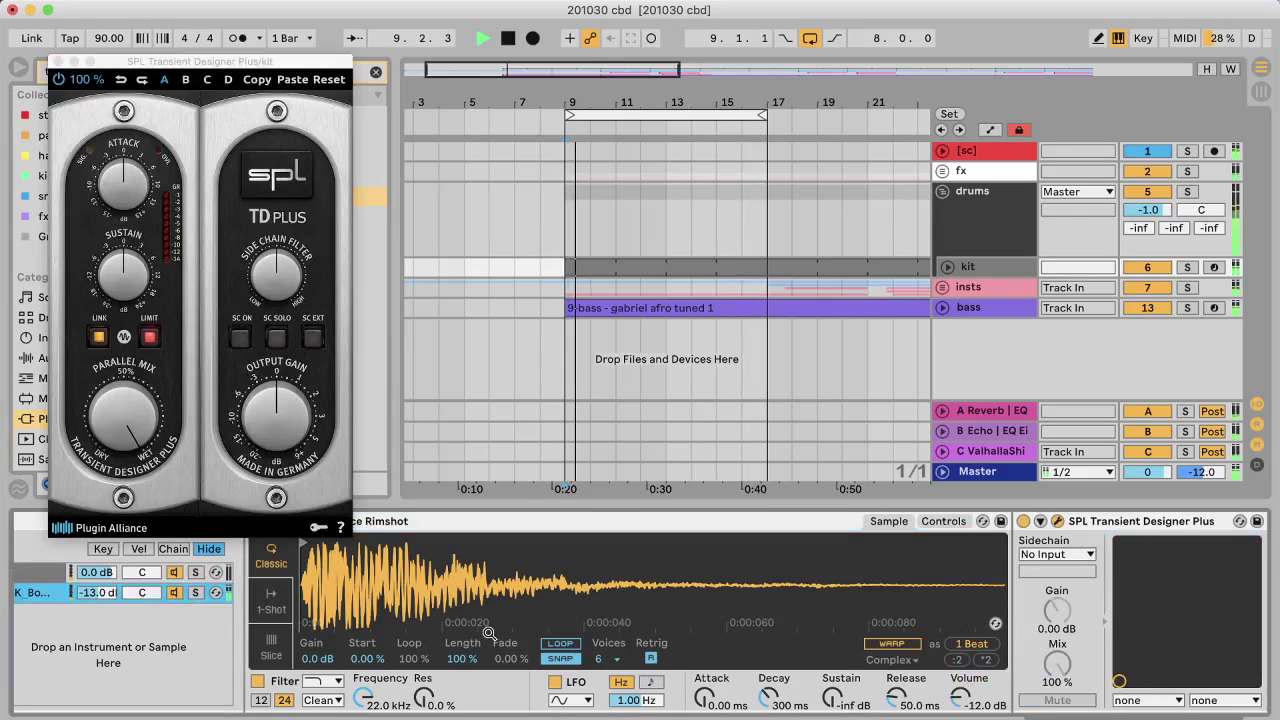
left_click_drag(135, 60, 855, 86)
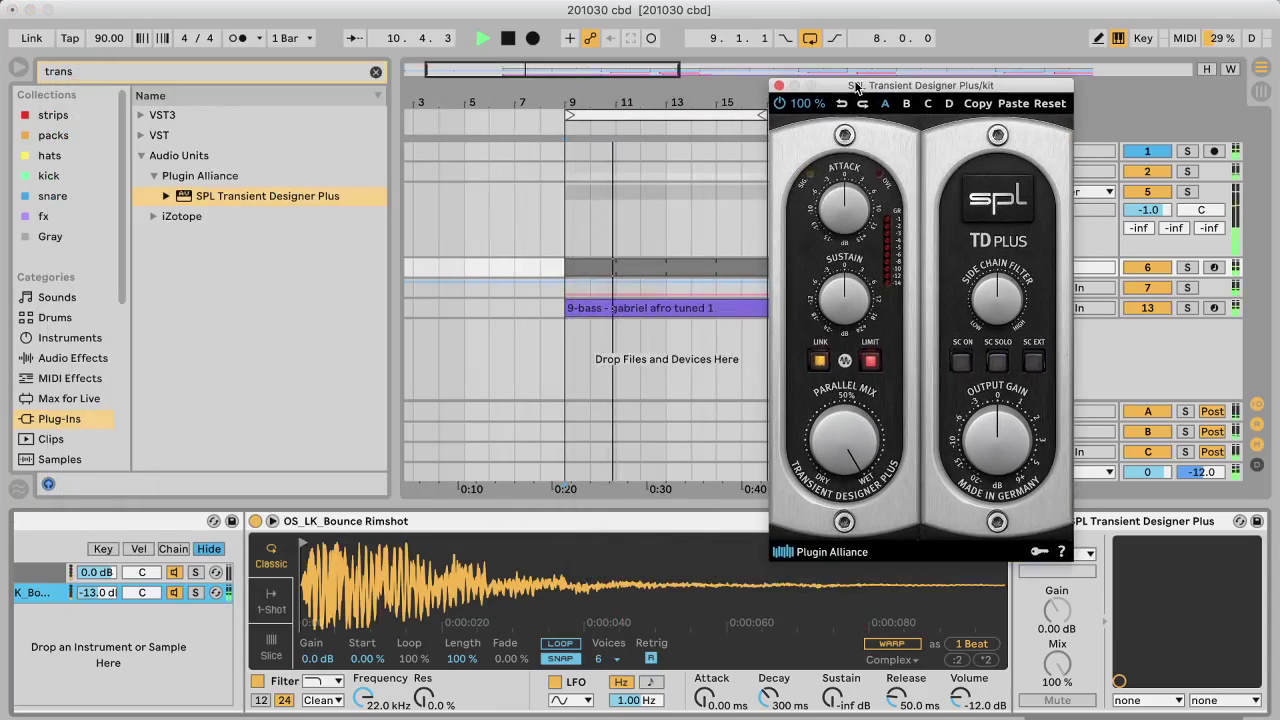
left_click_drag(855, 86, 852, 56)
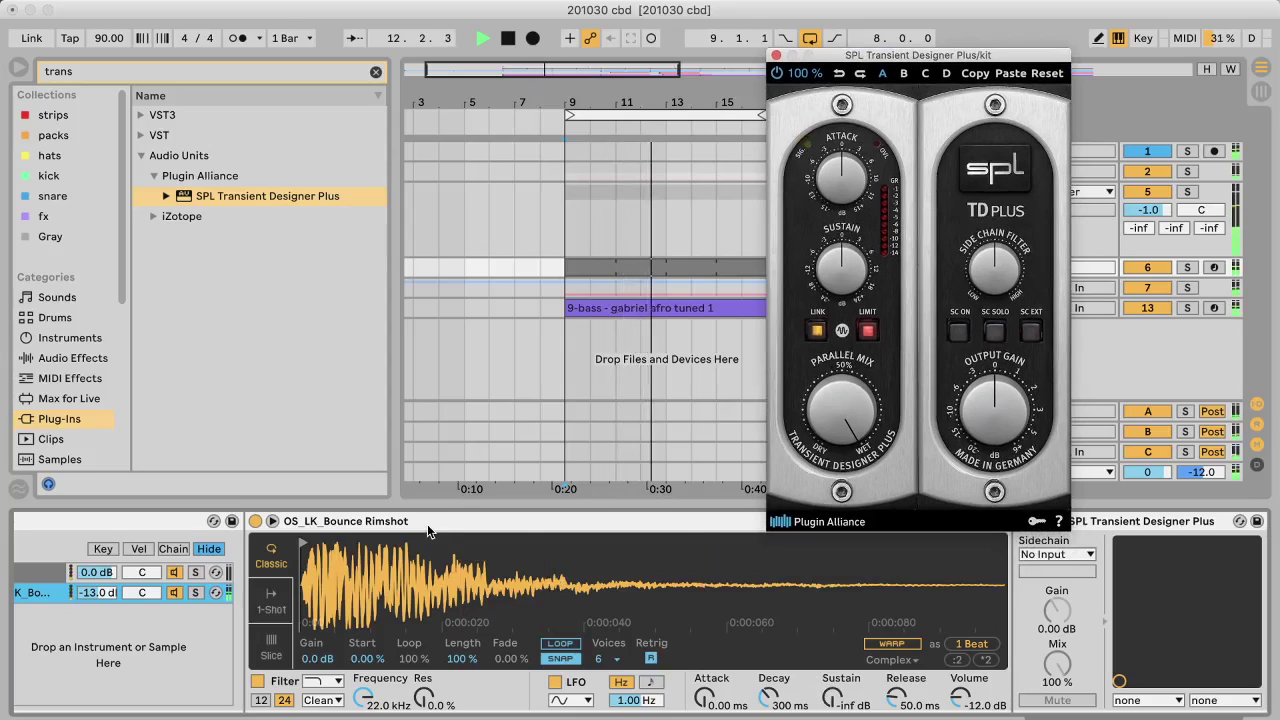
Step: Give the rimshot sampler -inf dB sustain and 300 ms decay, and unsolo the rimshot chain
left_click(831, 688)
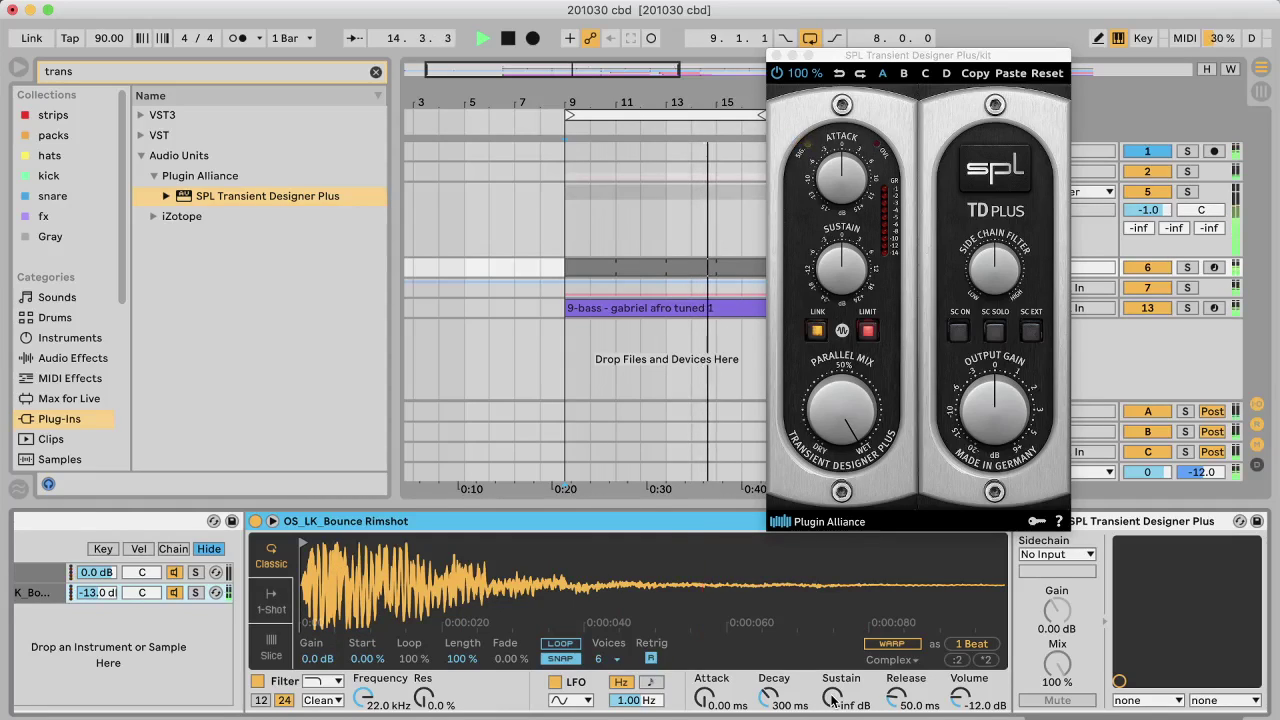
left_click_drag(834, 700, 774, 707)
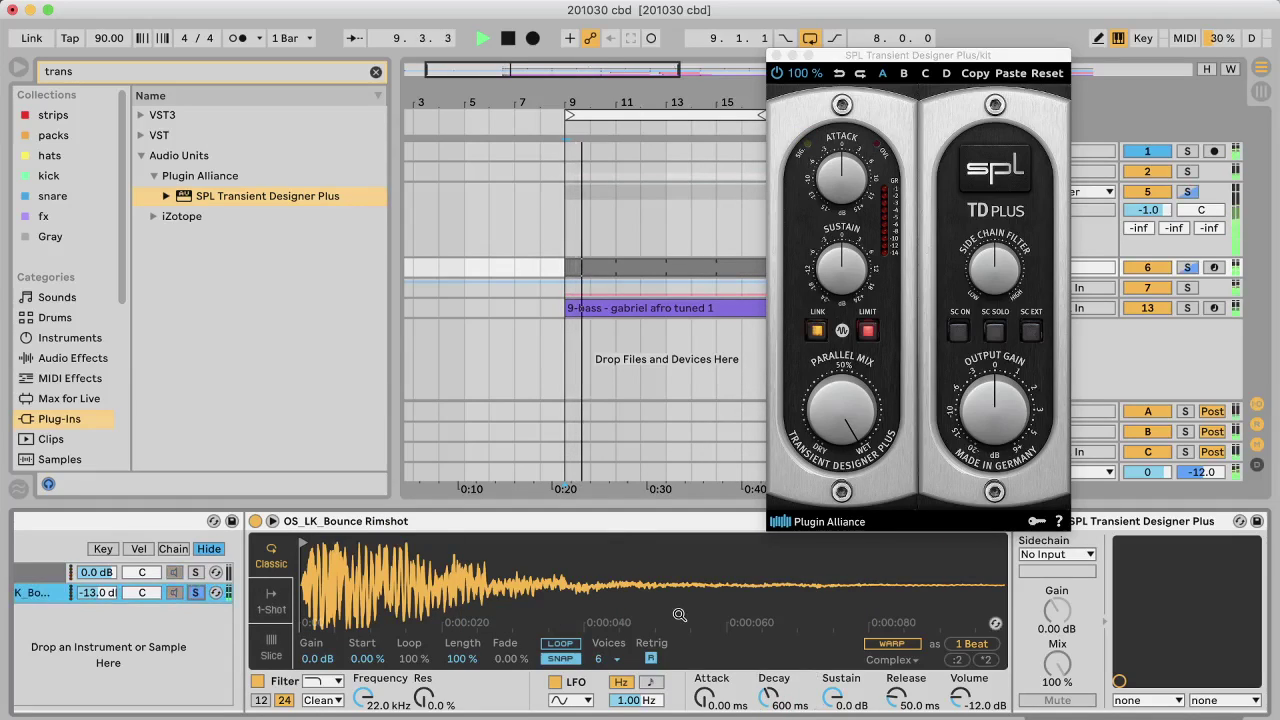
left_click(195, 592)
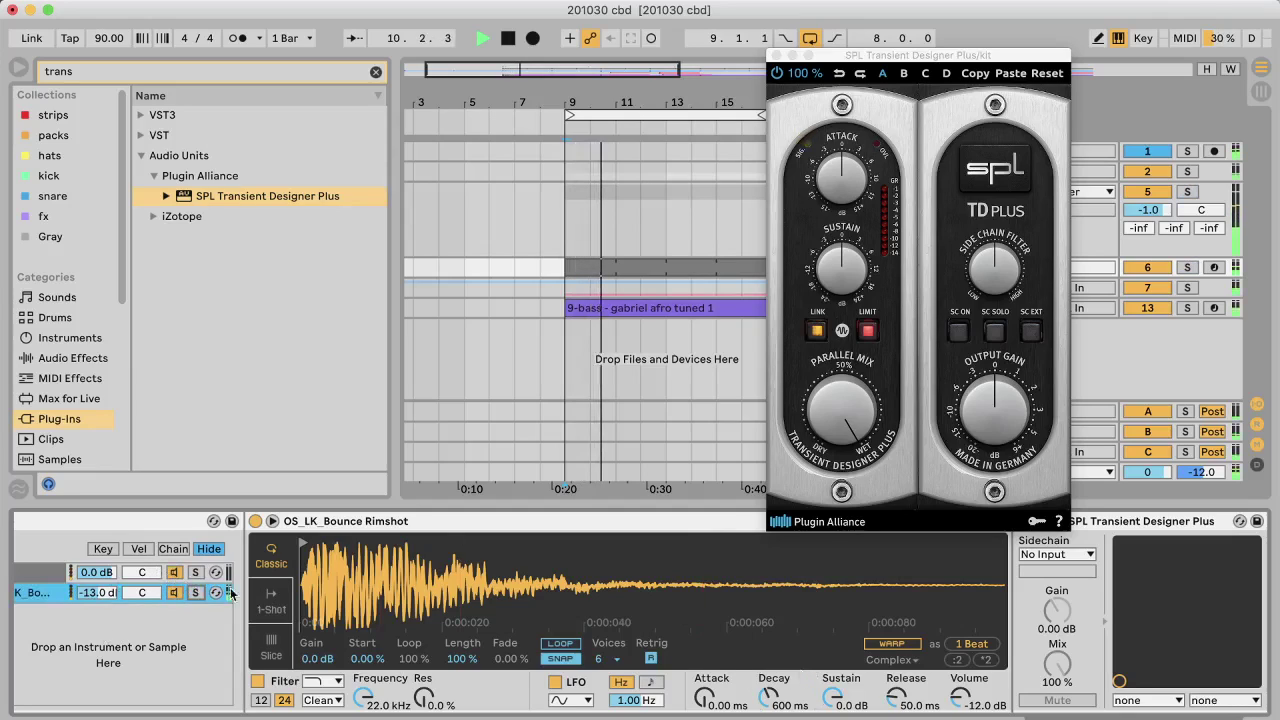
left_click_drag(831, 697, 831, 719)
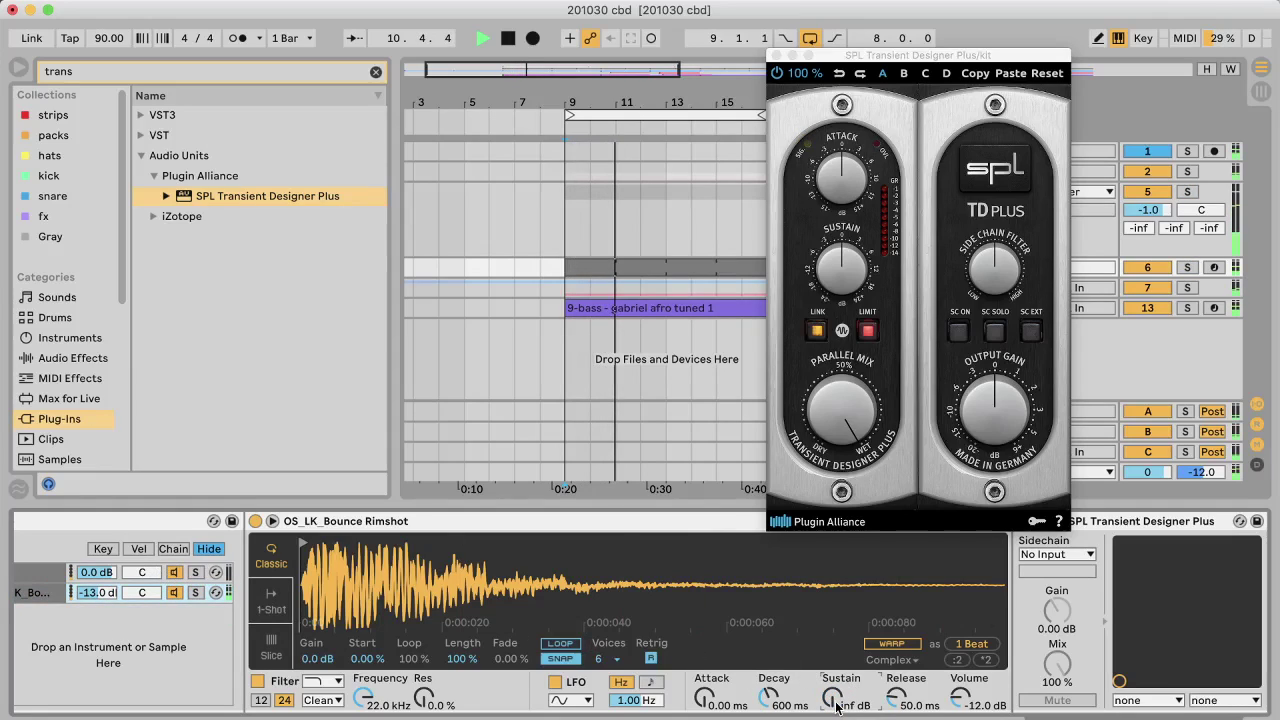
left_click(767, 698)
type("39")
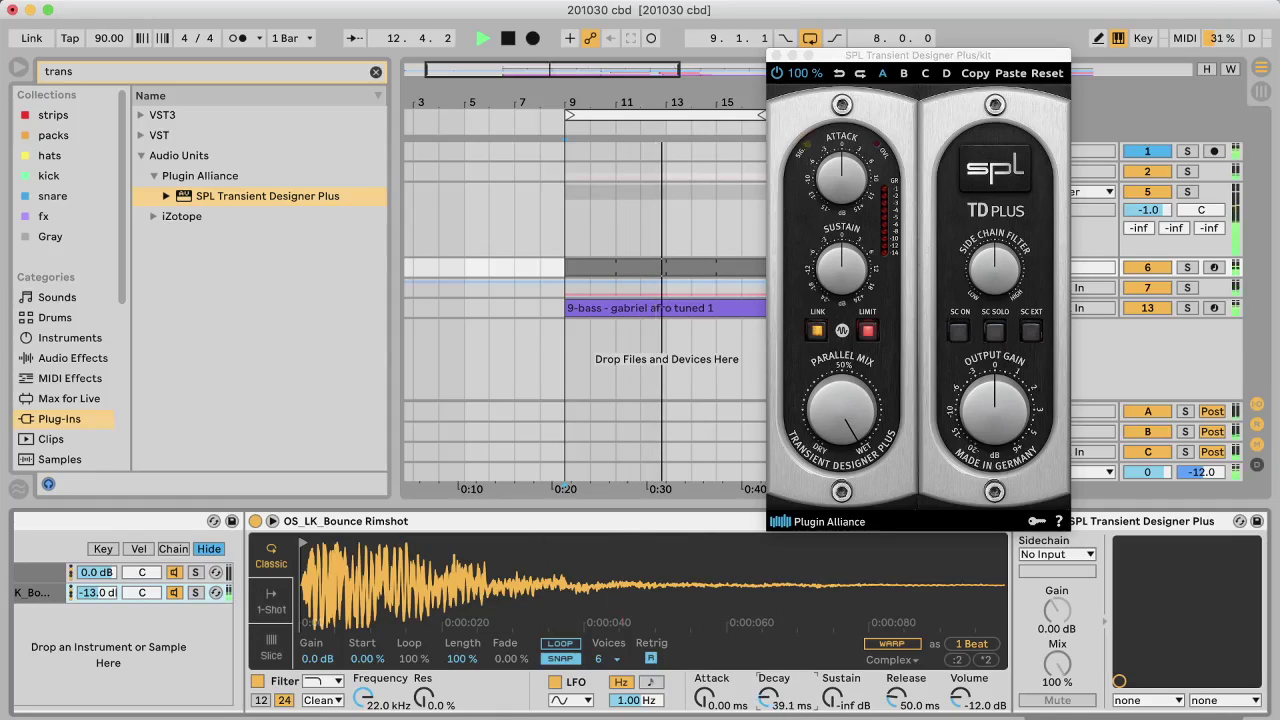
left_click_drag(764, 702, 764, 719)
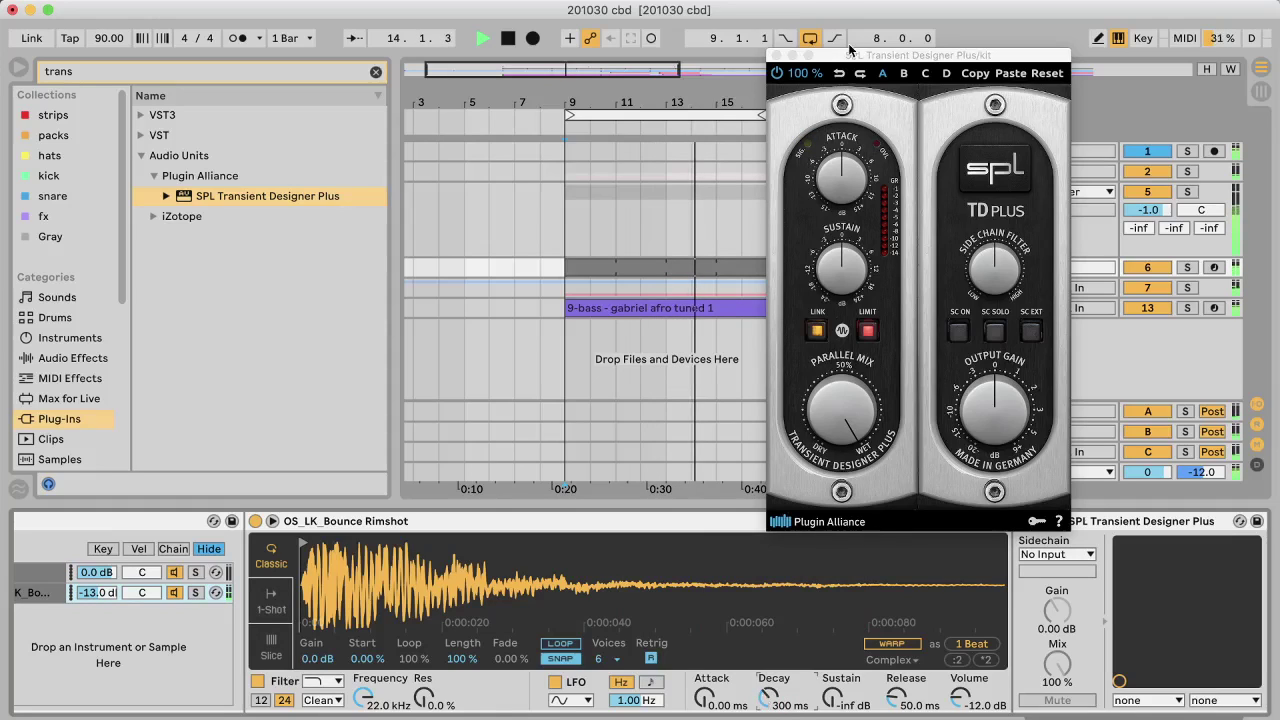
Step: Move the SPL Transient Designer Plus editor aside and close it
left_click_drag(849, 48, 487, 81)
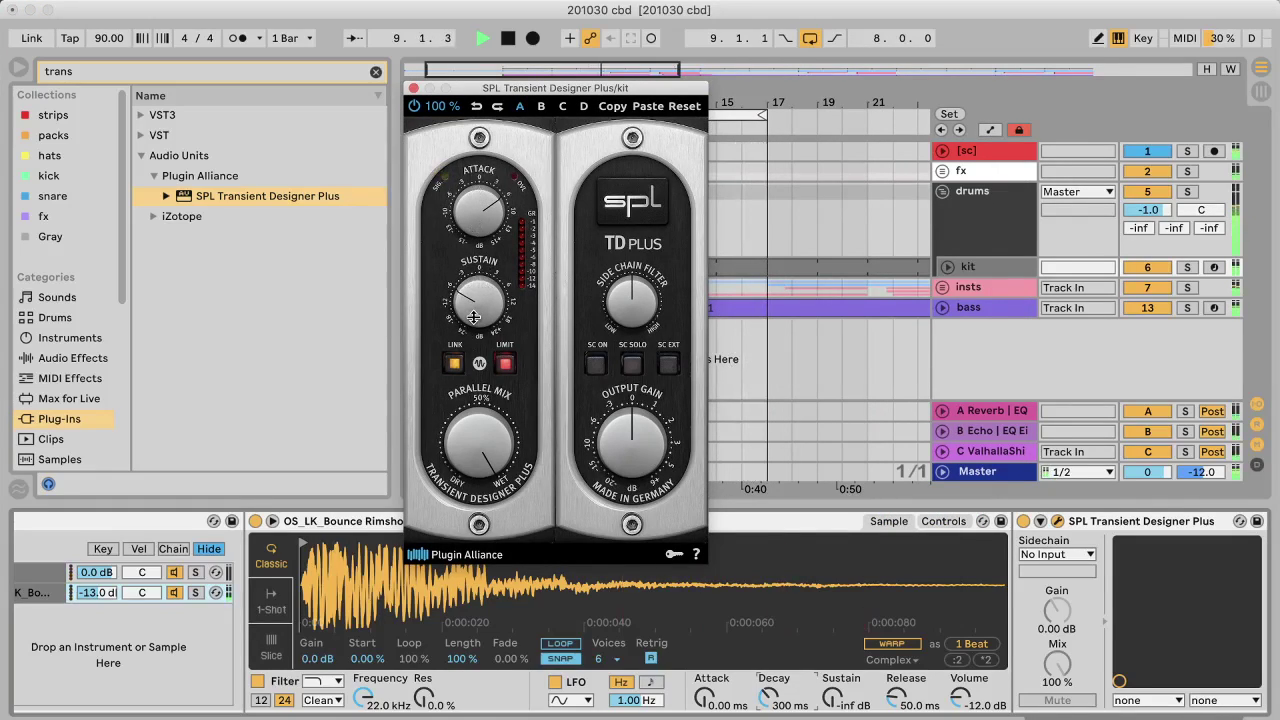
left_click(411, 88)
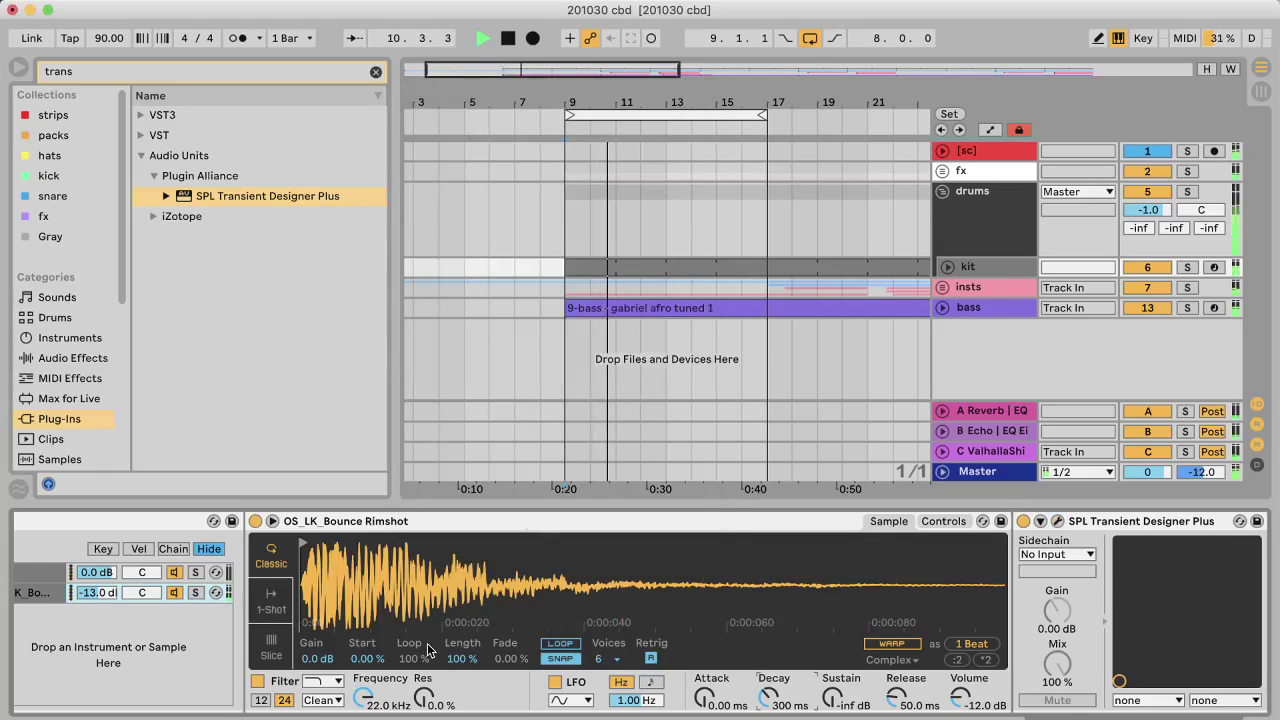
Step: Select the Snare (12) pad in the anatu default Drum Rack and mute it
scroll(427, 643, "left", 5)
left_click(200, 645)
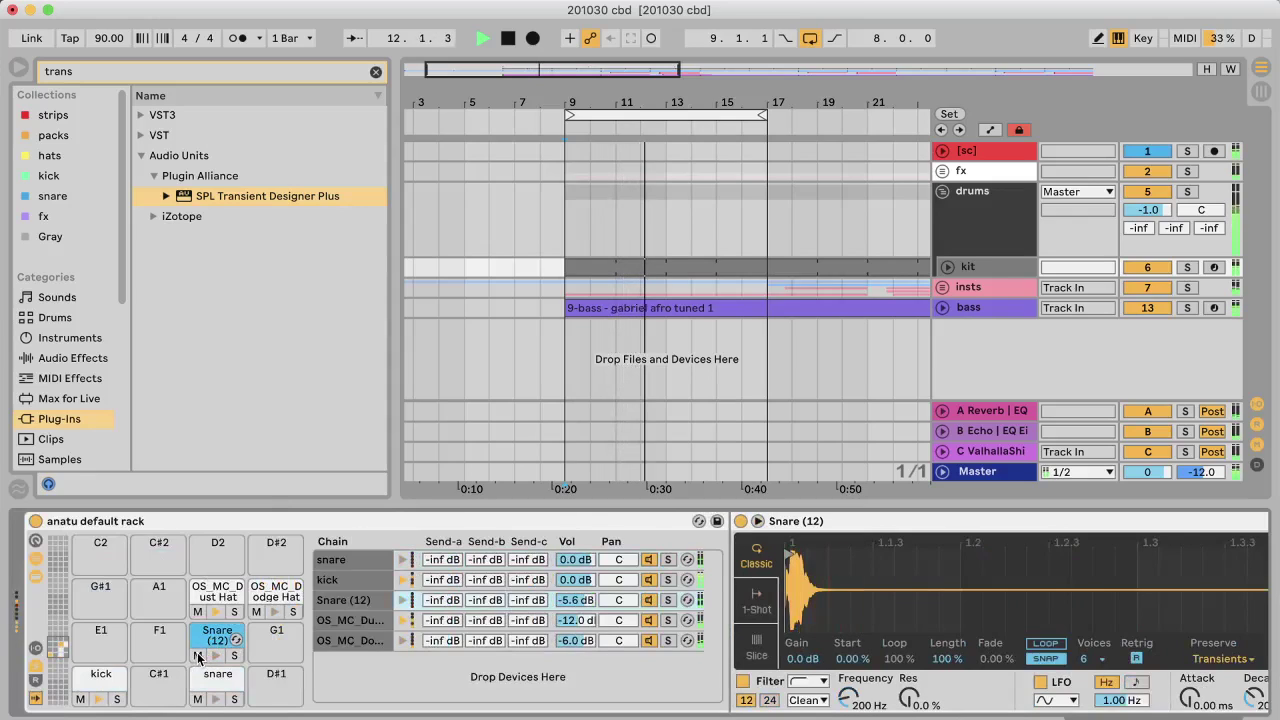
left_click(198, 655)
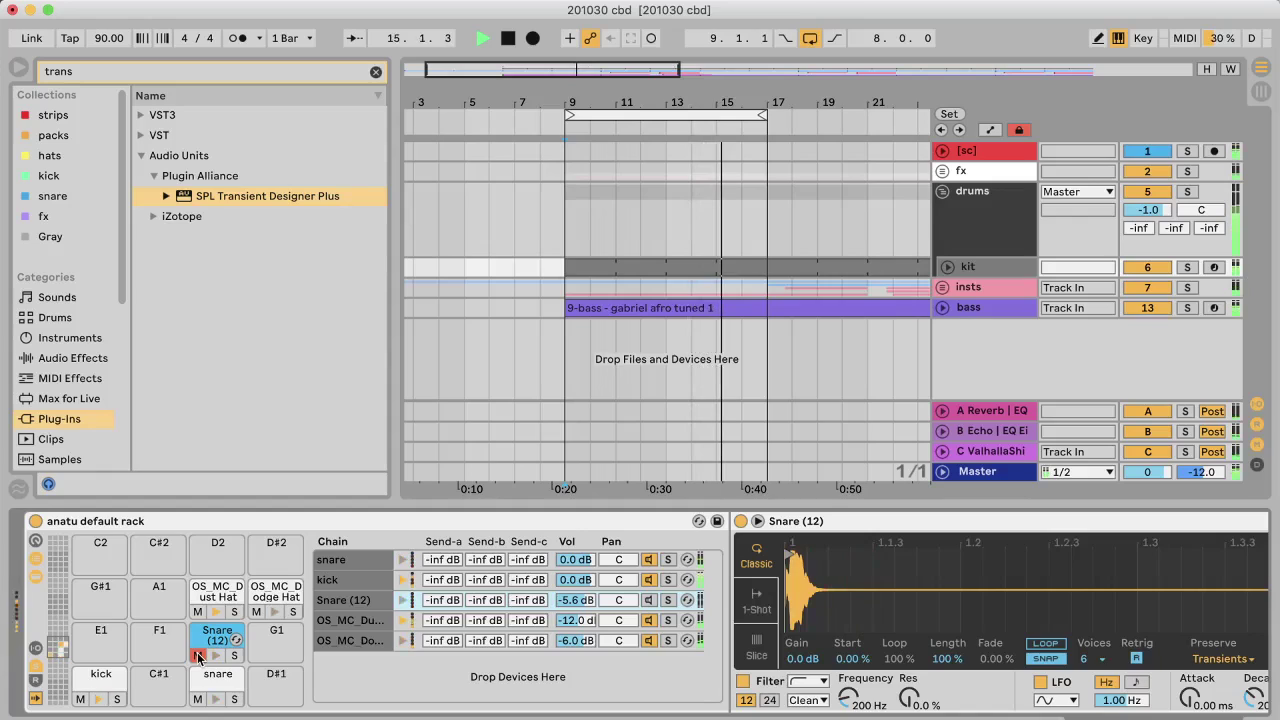
Step: Raise the [sc] track's Compressor threshold to -42.8 dB, then reselect the kit's Snare (12) pad
left_click(983, 145)
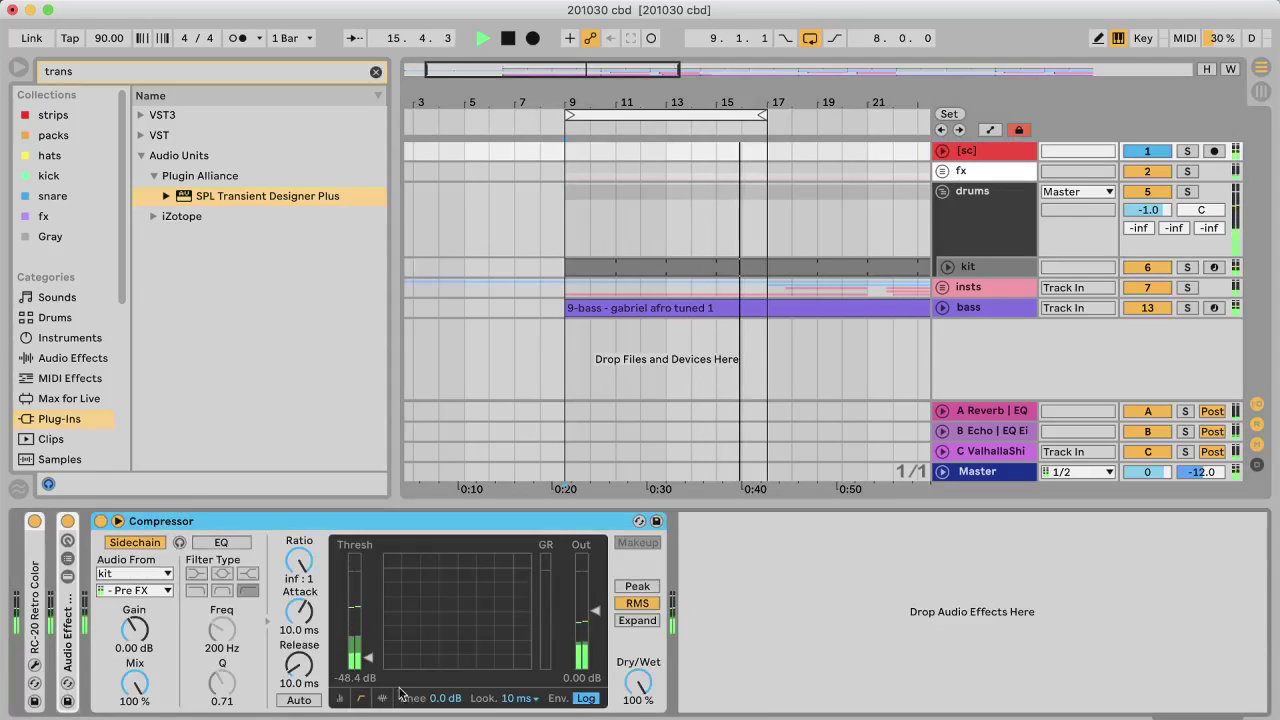
left_click_drag(368, 665, 368, 656)
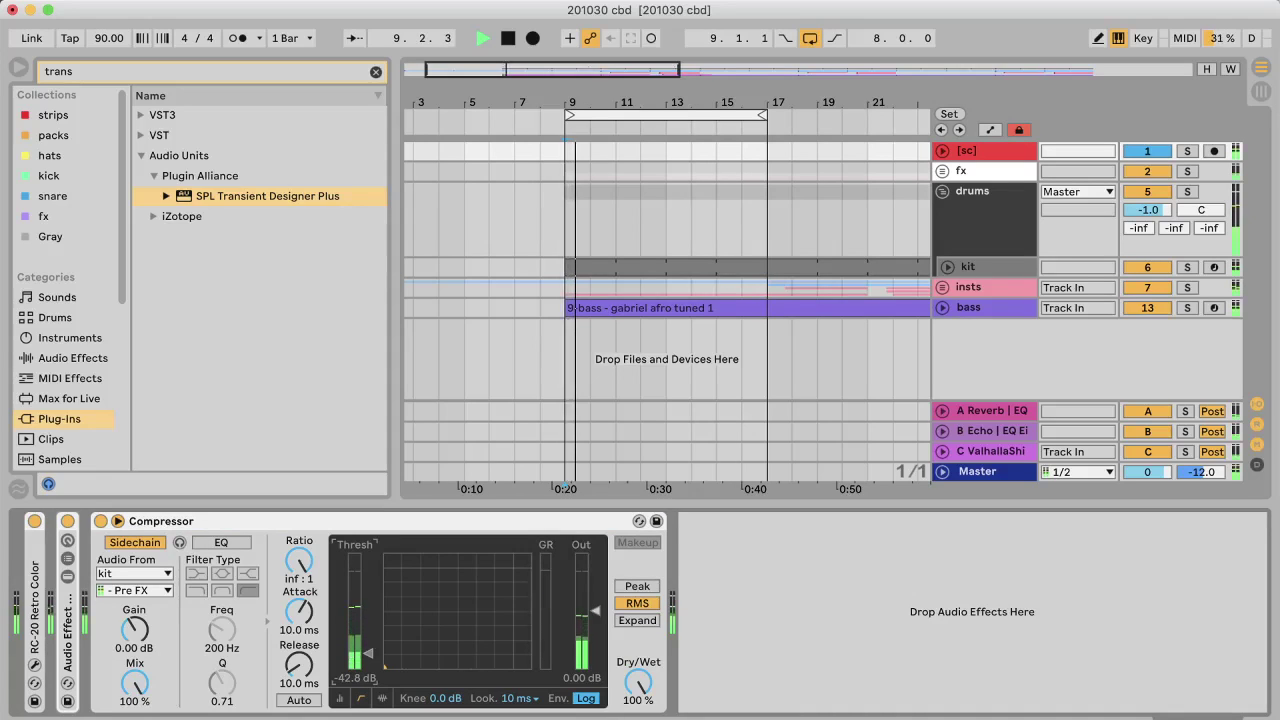
left_click(981, 265)
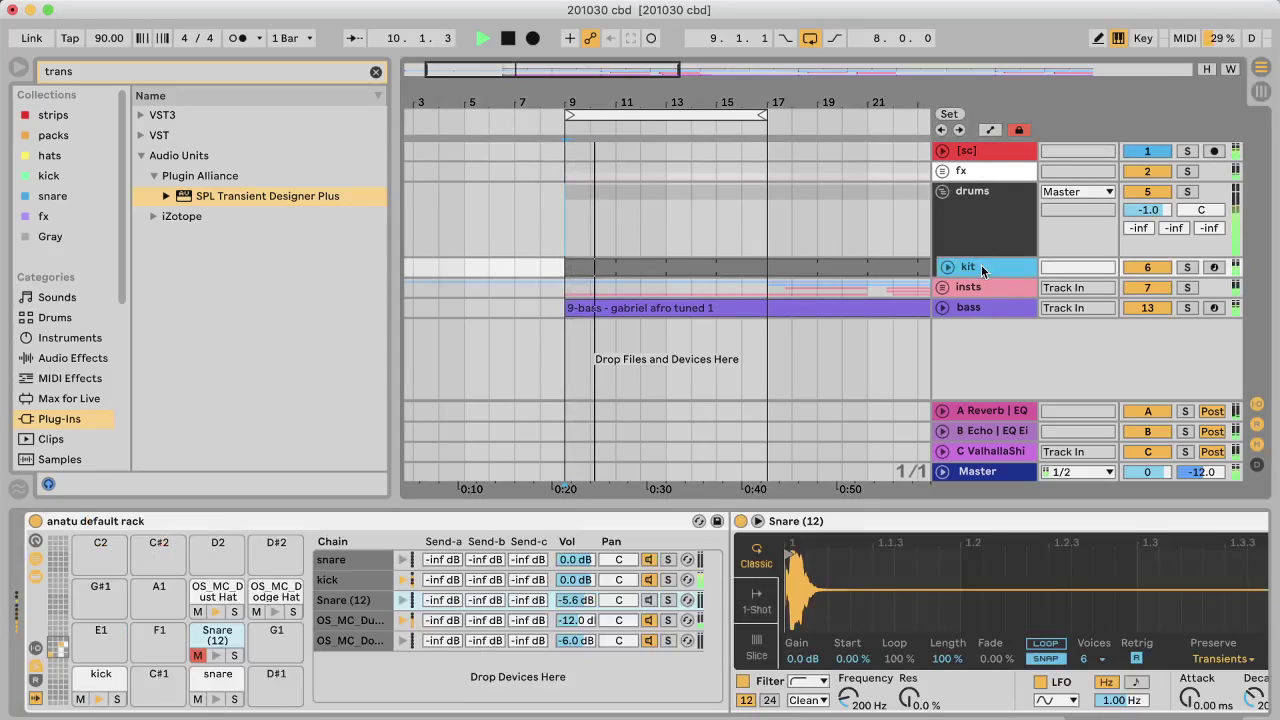
left_click(197, 655)
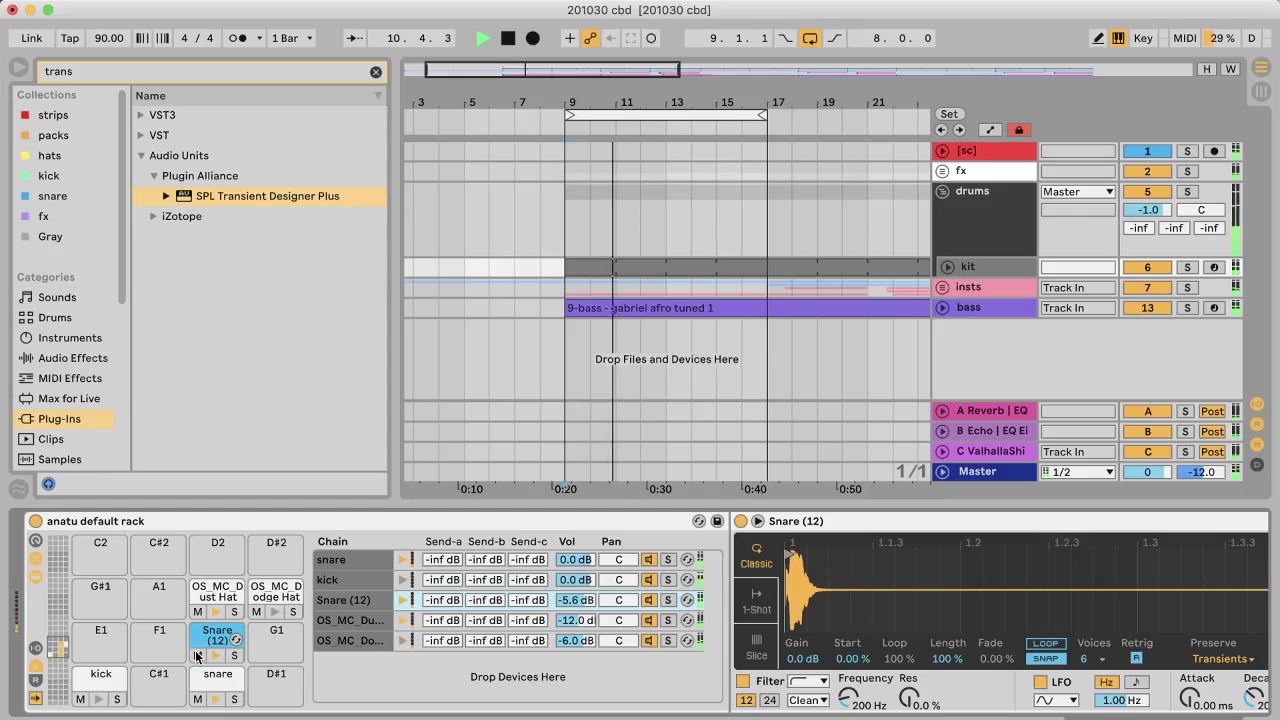